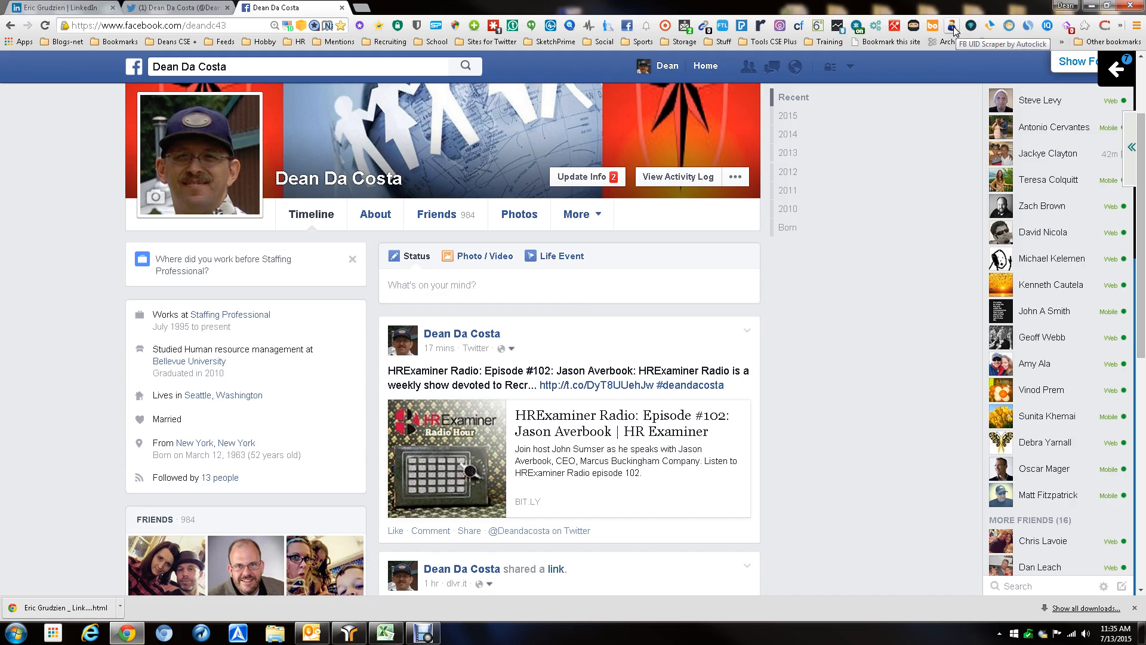
Open the FB UID Scraper options, save the scrape columns and settings, and close the options page.
{"action": "right_click", "coordinate": [953, 30]}
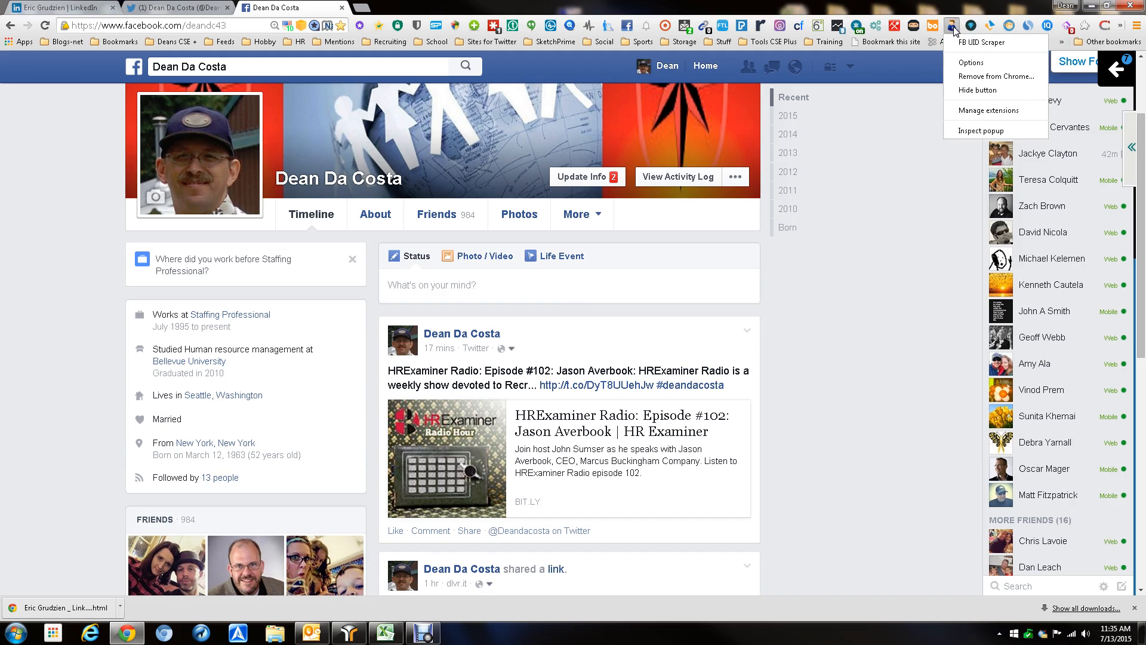
{"action": "left_click", "coordinate": [974, 65]}
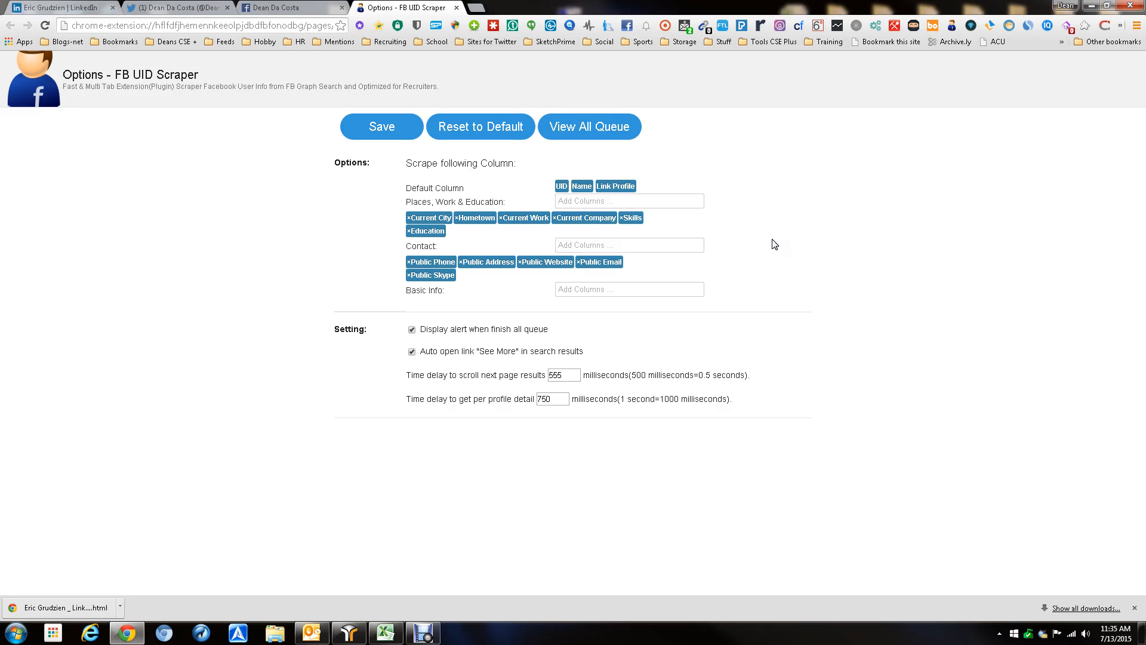
{"action": "left_click", "coordinate": [778, 230]}
{"action": "left_click", "coordinate": [372, 126]}
{"action": "left_click", "coordinate": [646, 100]}
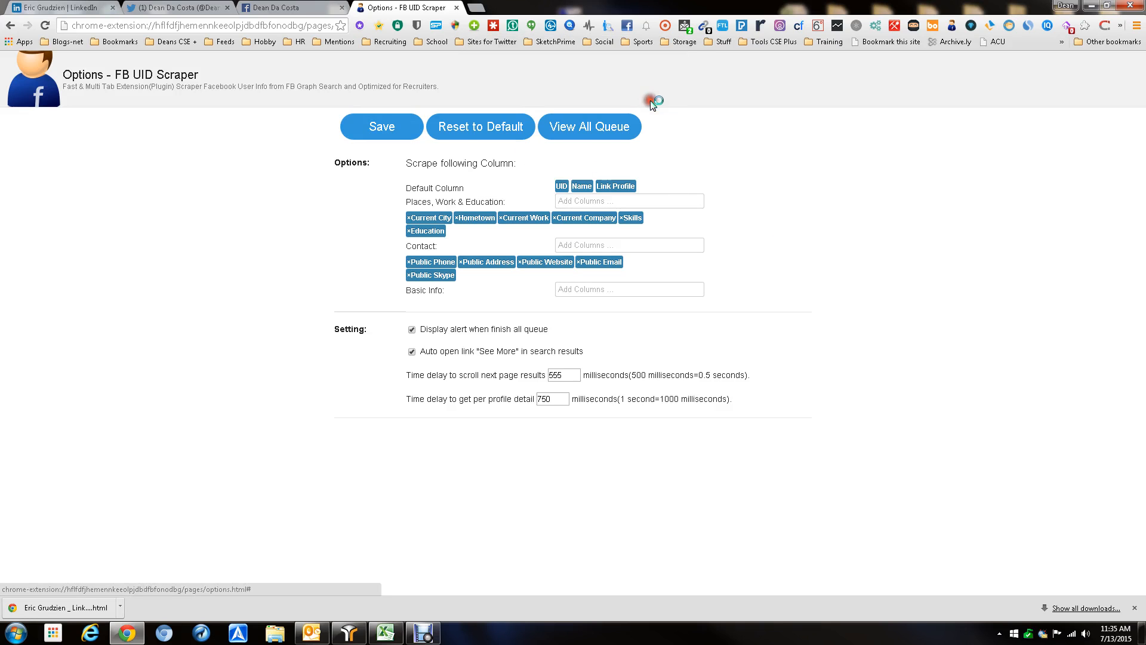
{"action": "left_click", "coordinate": [455, 7]}
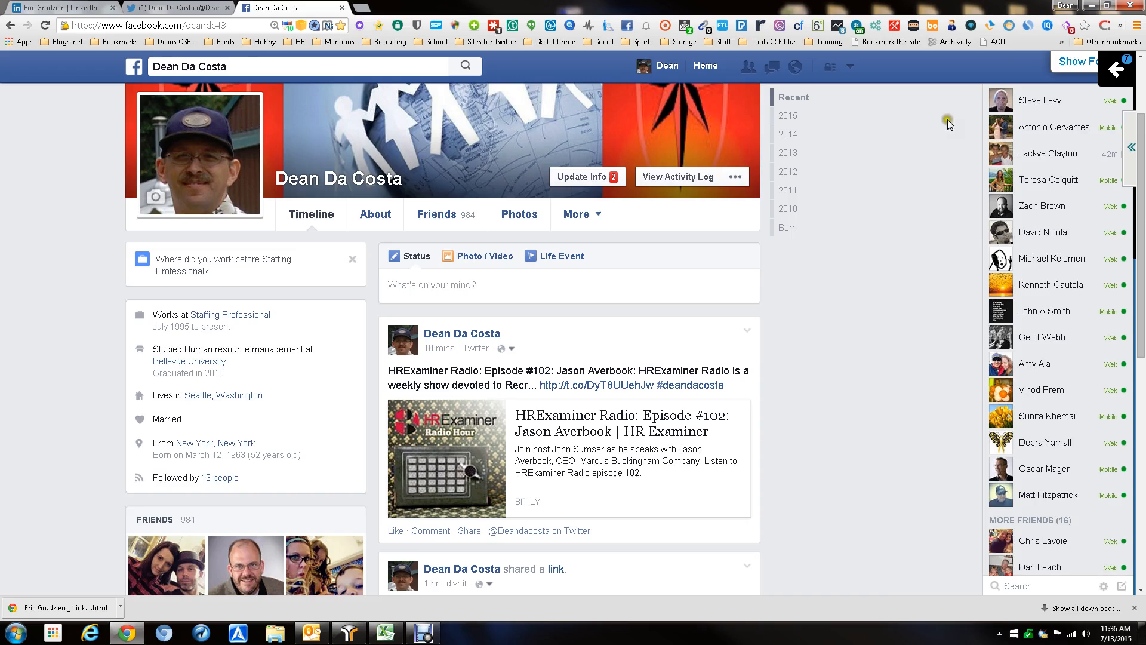
Start a Facebook people search in FB UID Scraper with two current-job criteria, java and hadoop.
{"action": "left_click", "coordinate": [953, 27]}
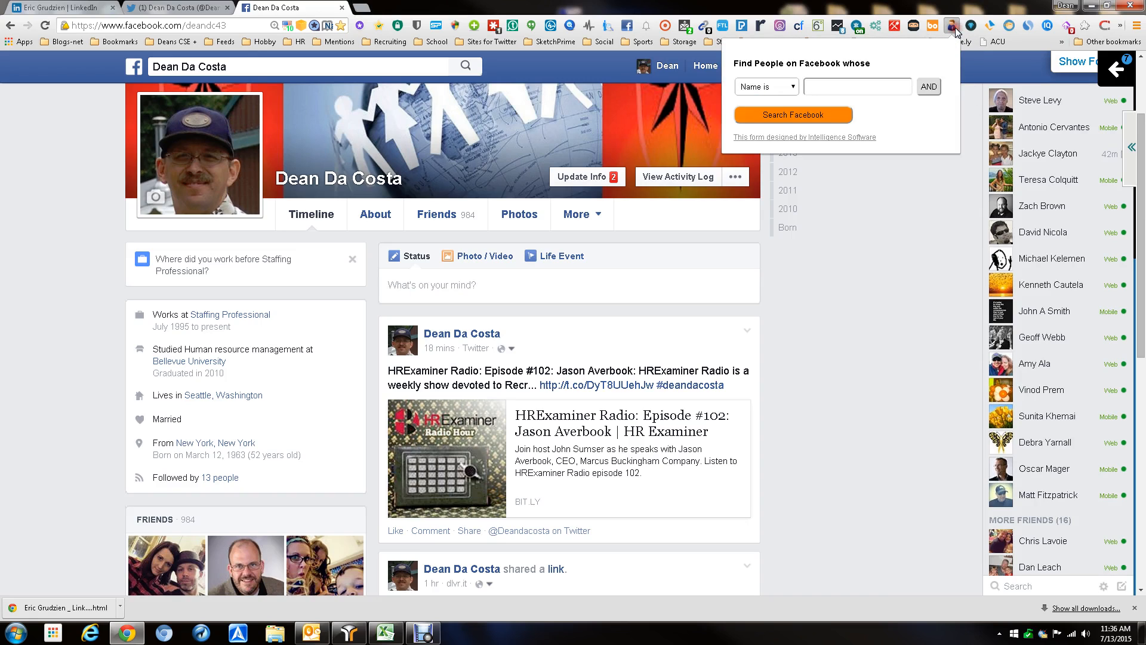
{"action": "left_click", "coordinate": [793, 87]}
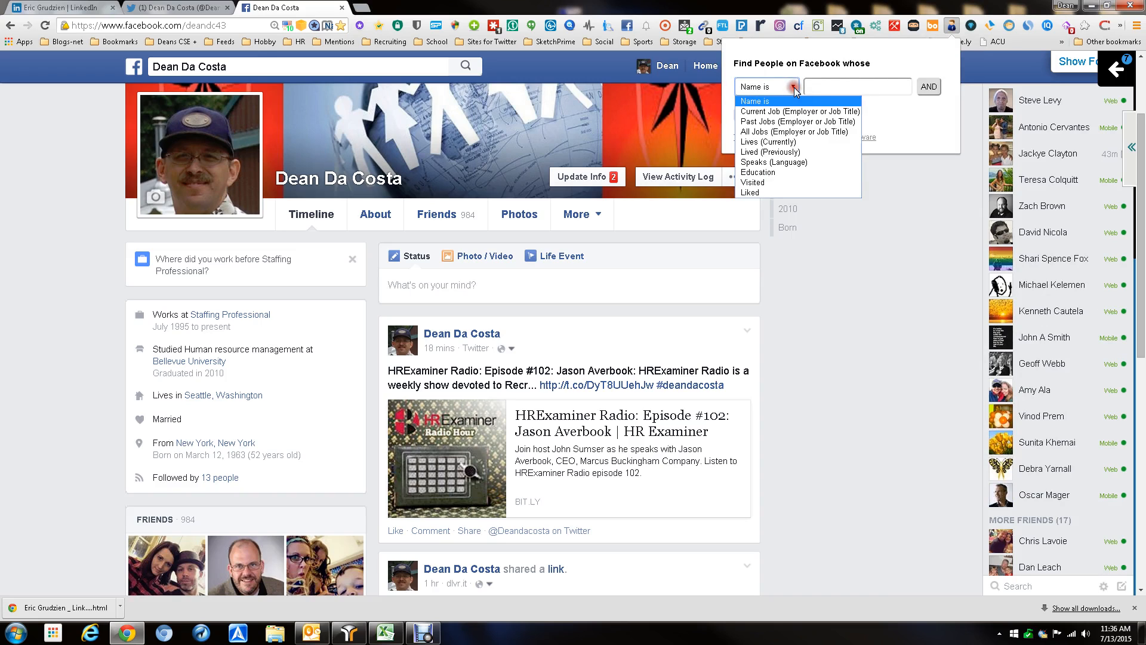
{"action": "left_click", "coordinate": [794, 112]}
{"action": "left_click", "coordinate": [830, 85]}
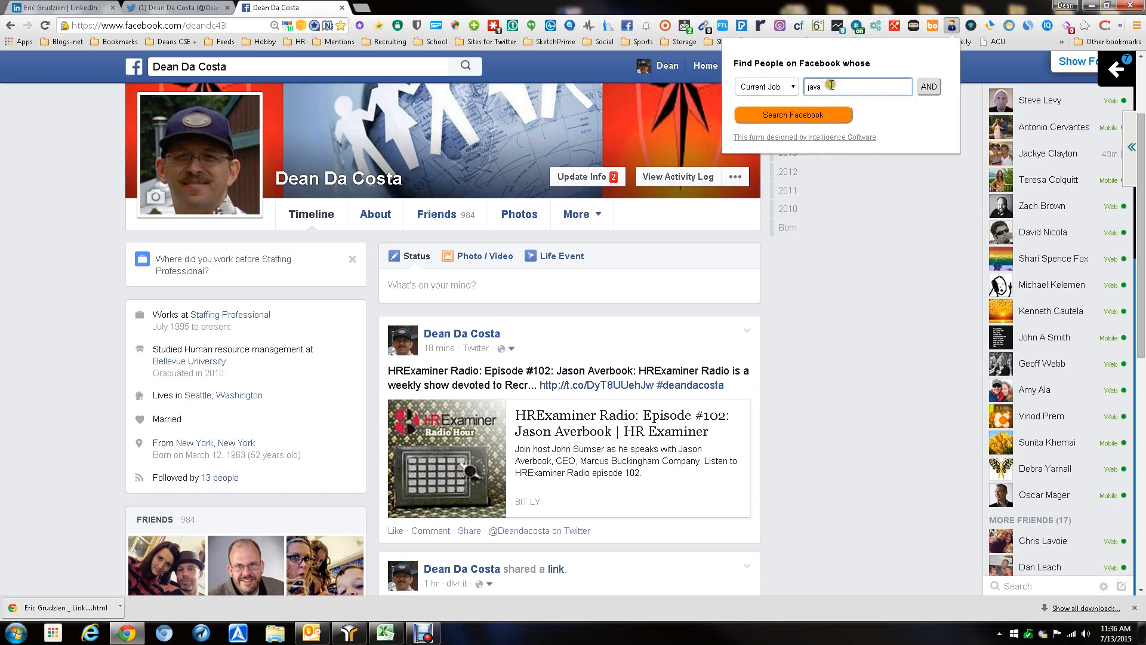
{"action": "left_click", "coordinate": [929, 86]}
{"action": "left_click", "coordinate": [792, 108]}
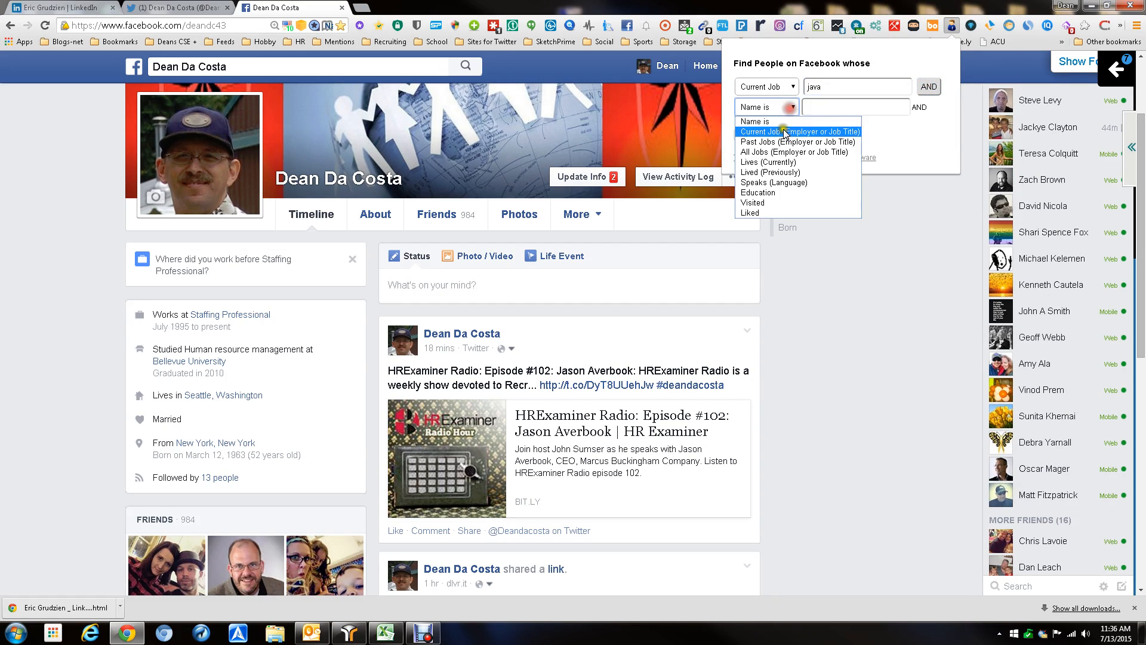
{"action": "left_click", "coordinate": [783, 131]}
{"action": "left_click", "coordinate": [828, 109]}
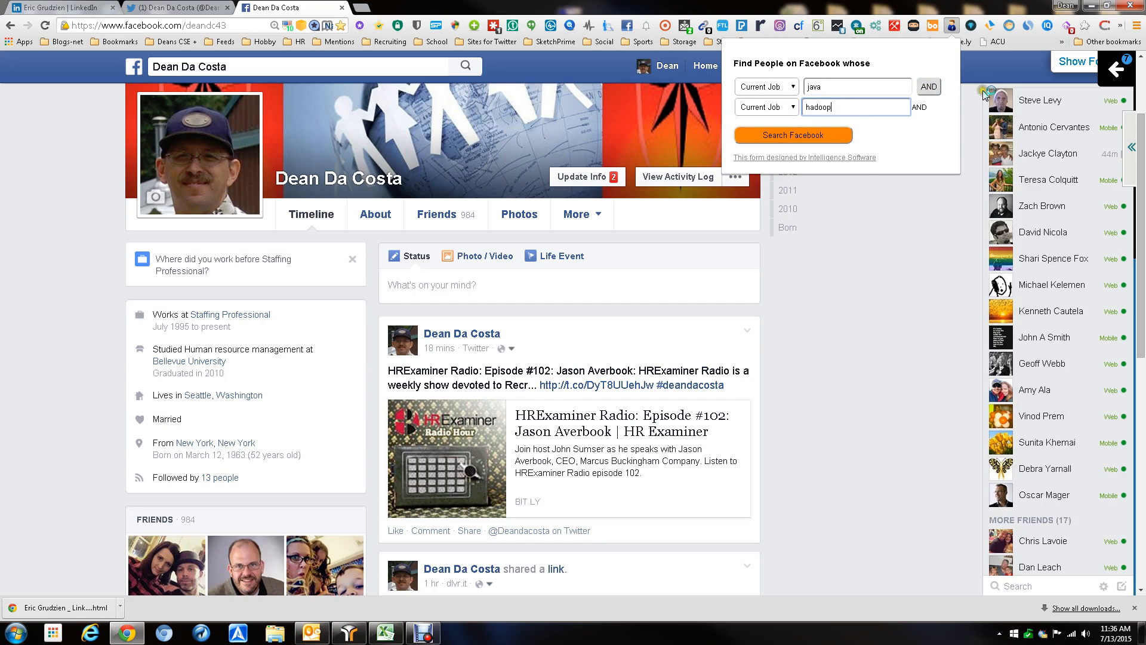
Add a currently-lives criterion of seattle, try the Facebook search, and close its results page.
{"action": "left_click", "coordinate": [930, 87]}
{"action": "left_click", "coordinate": [787, 128]}
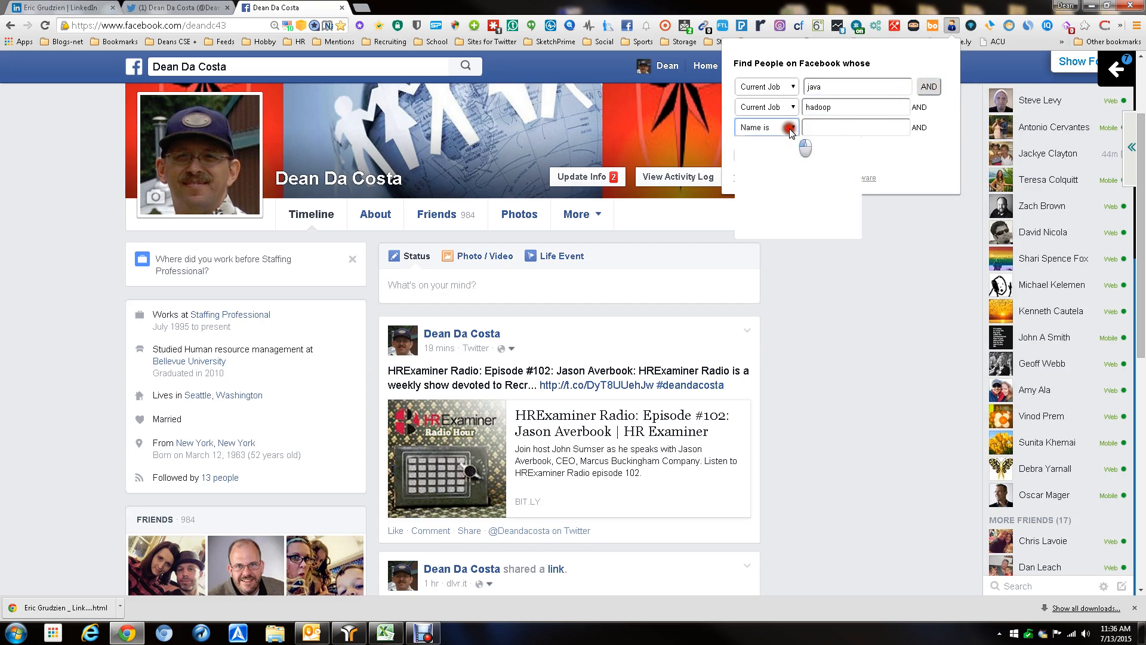
{"action": "left_click", "coordinate": [784, 182]}
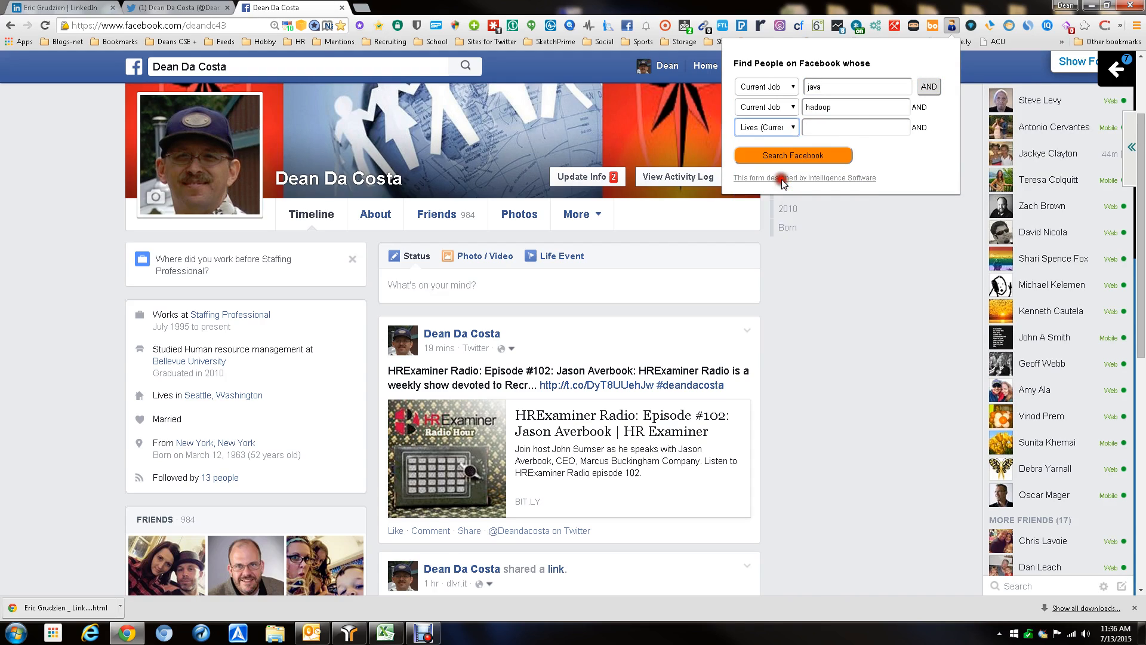
{"action": "left_click", "coordinate": [854, 127]}
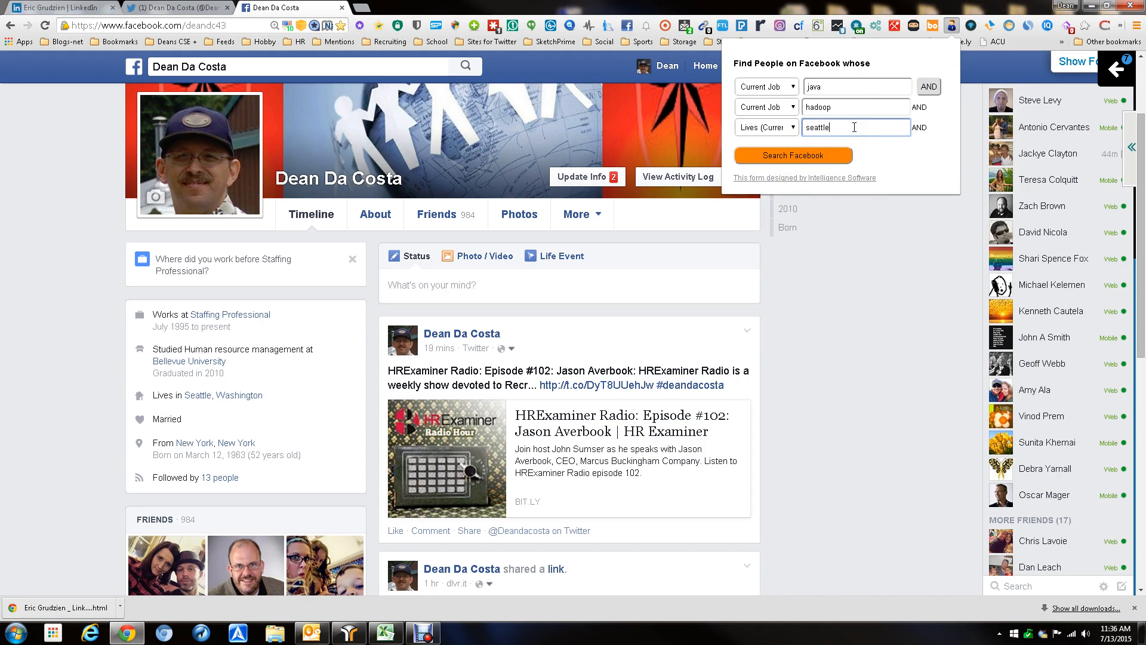
{"action": "left_click", "coordinate": [788, 159]}
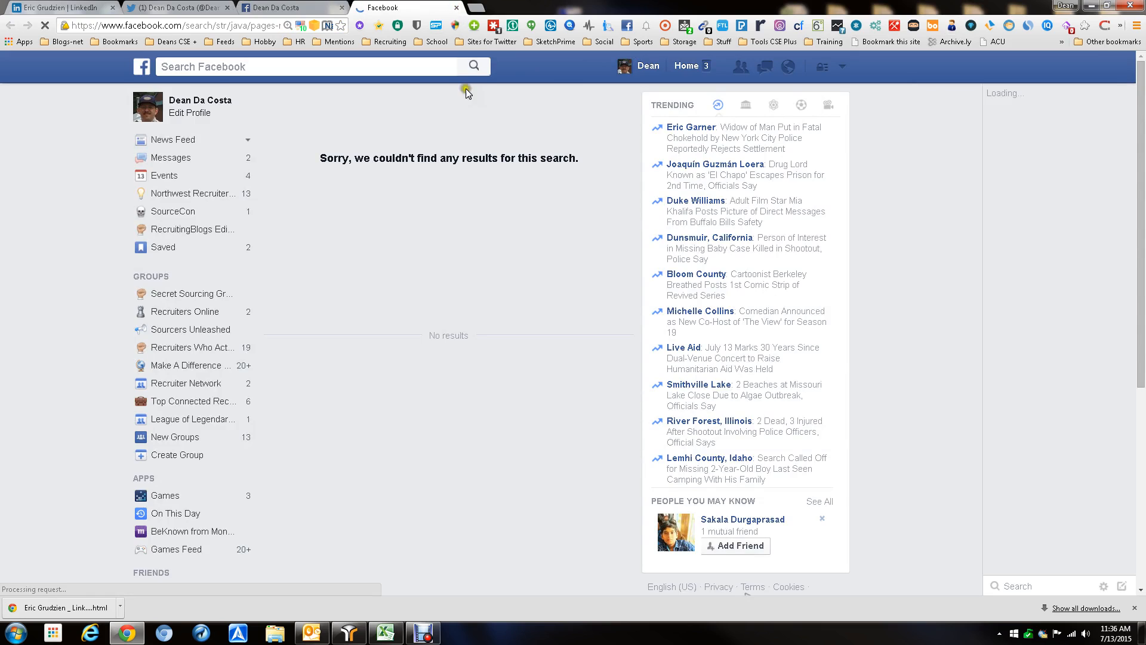
{"action": "key", "text": "ctrl+w"}
Search Facebook through FB UID Scraper for people whose current job matches both java and hadoop.
{"action": "left_click", "coordinate": [952, 27]}
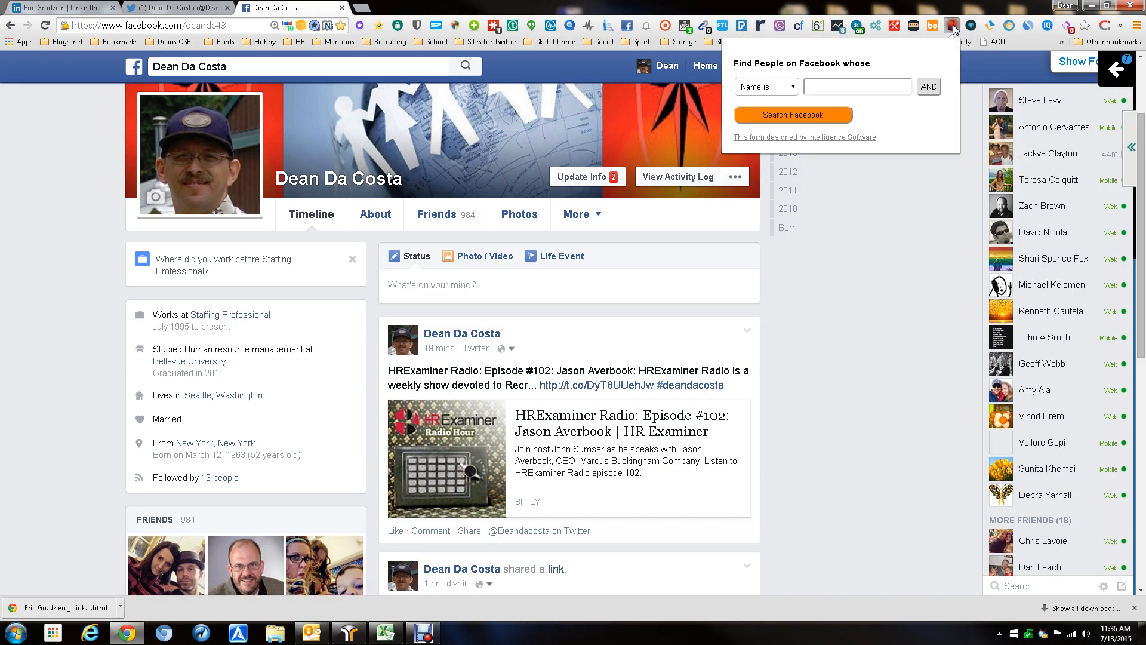
{"action": "left_click", "coordinate": [793, 88]}
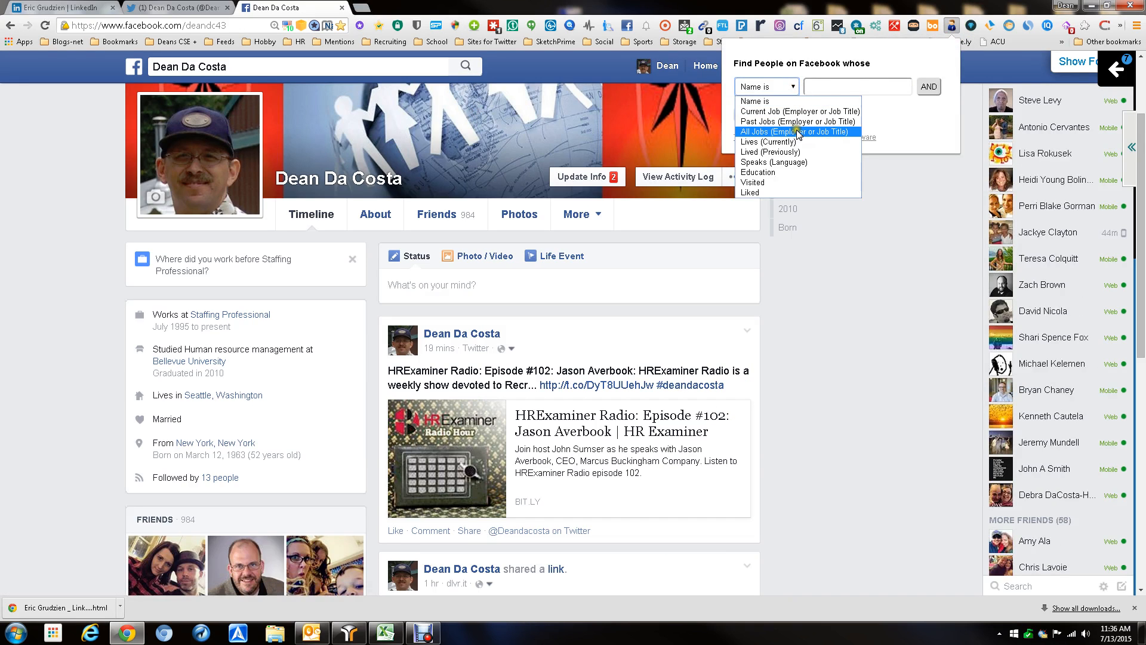
{"action": "left_click", "coordinate": [797, 111]}
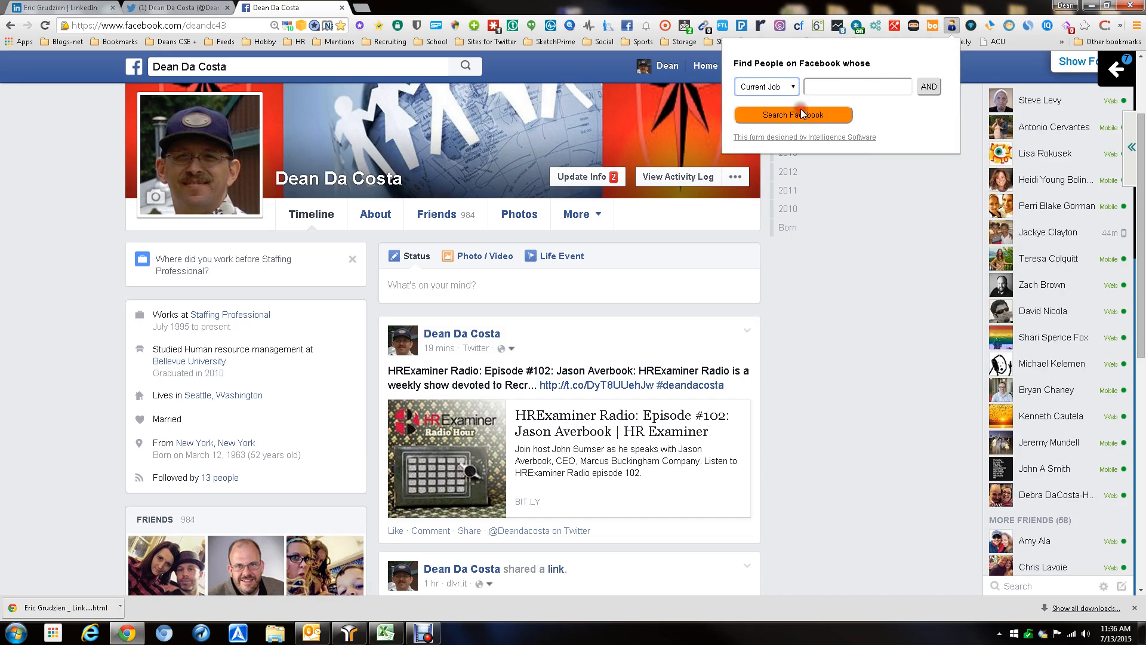
{"action": "left_click", "coordinate": [868, 85]}
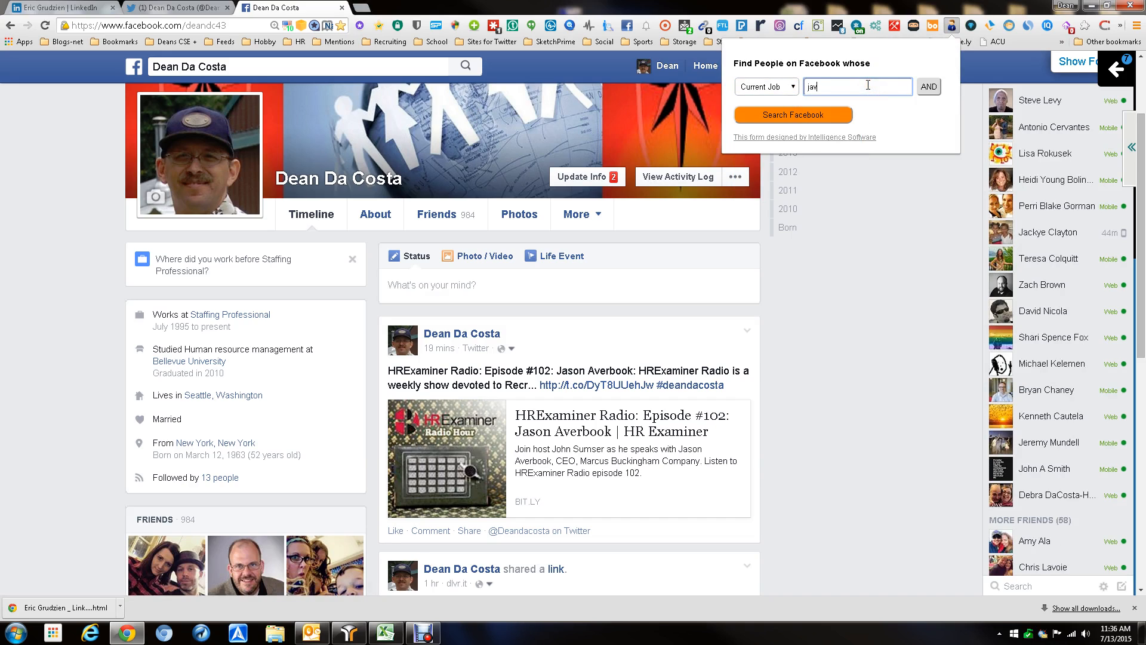
{"action": "left_click", "coordinate": [928, 86]}
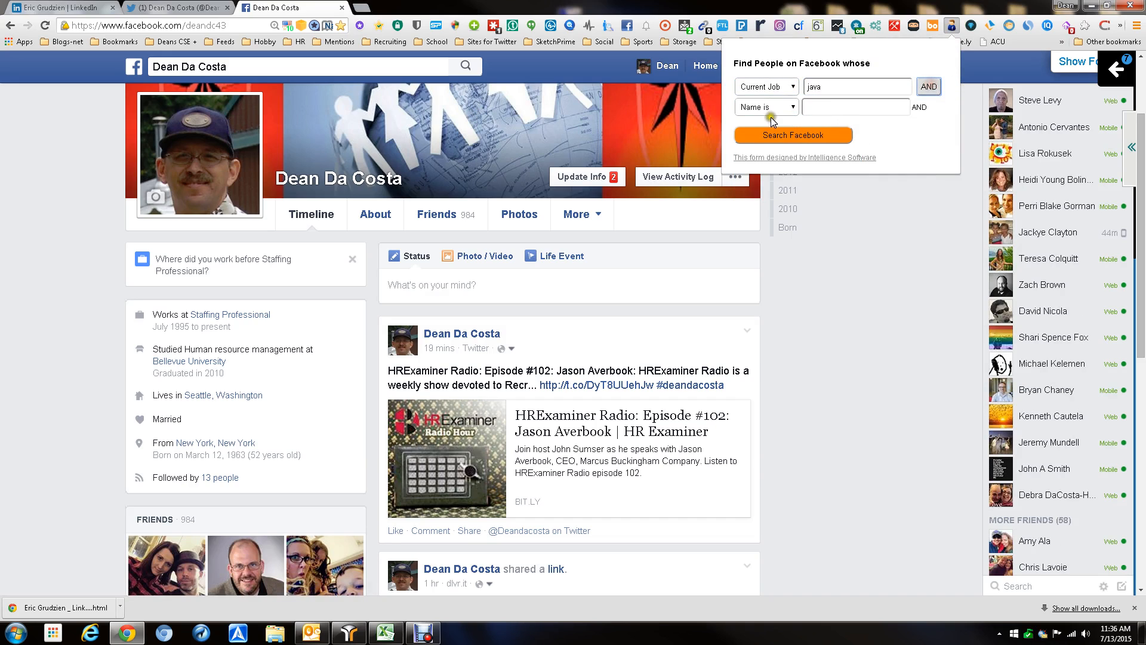
{"action": "left_click", "coordinate": [789, 107]}
{"action": "left_click", "coordinate": [782, 132]}
{"action": "left_click", "coordinate": [835, 108]}
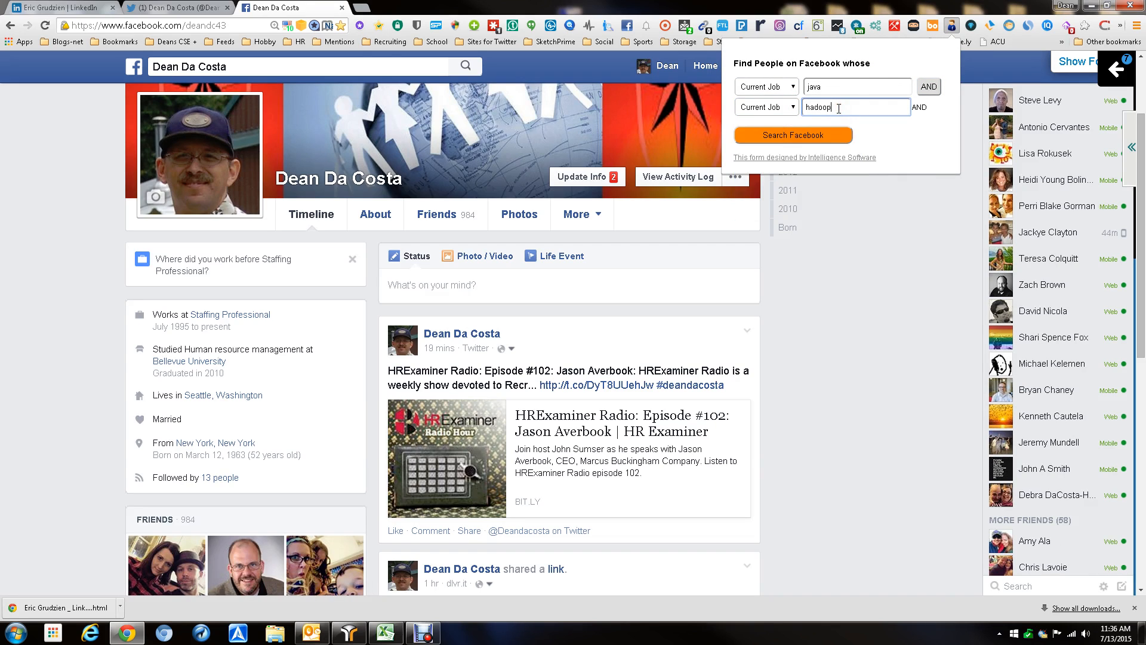
{"action": "left_click", "coordinate": [812, 136]}
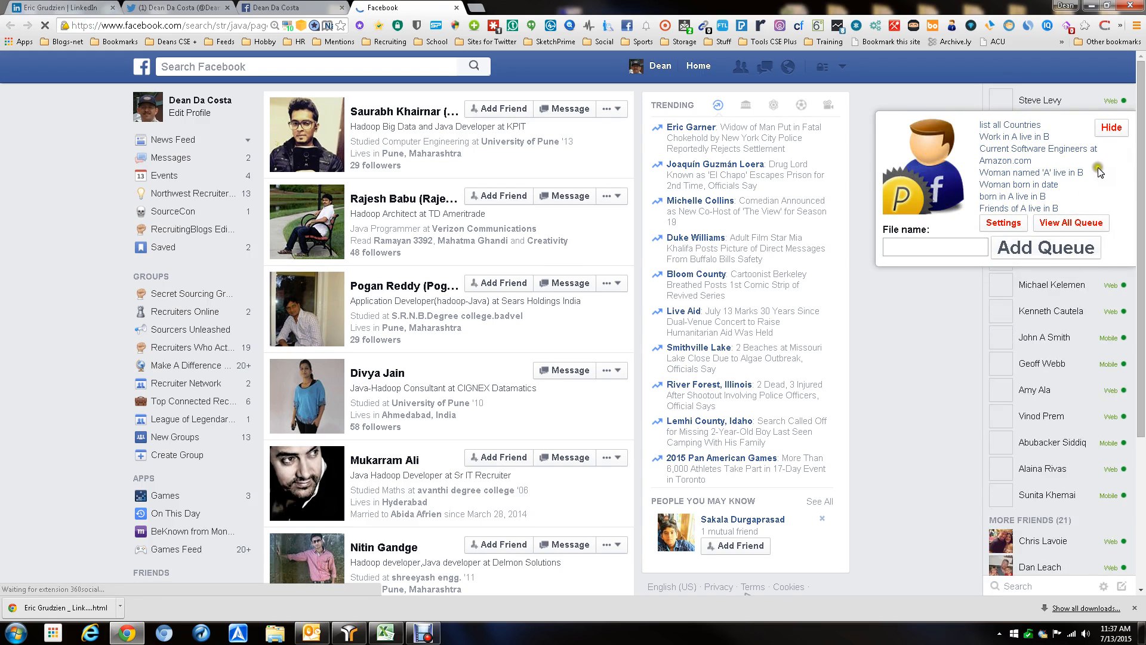
Add the search results to the scraping queue under the file name haddop.
{"action": "left_click", "coordinate": [1109, 129]}
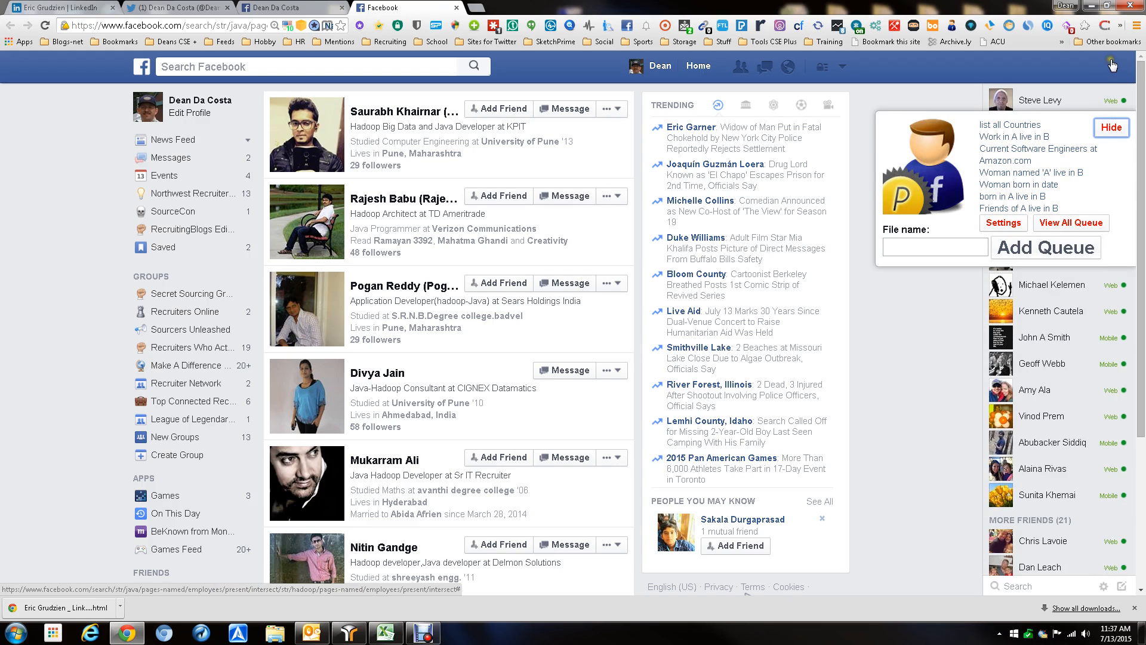
{"action": "left_click", "coordinate": [1116, 127]}
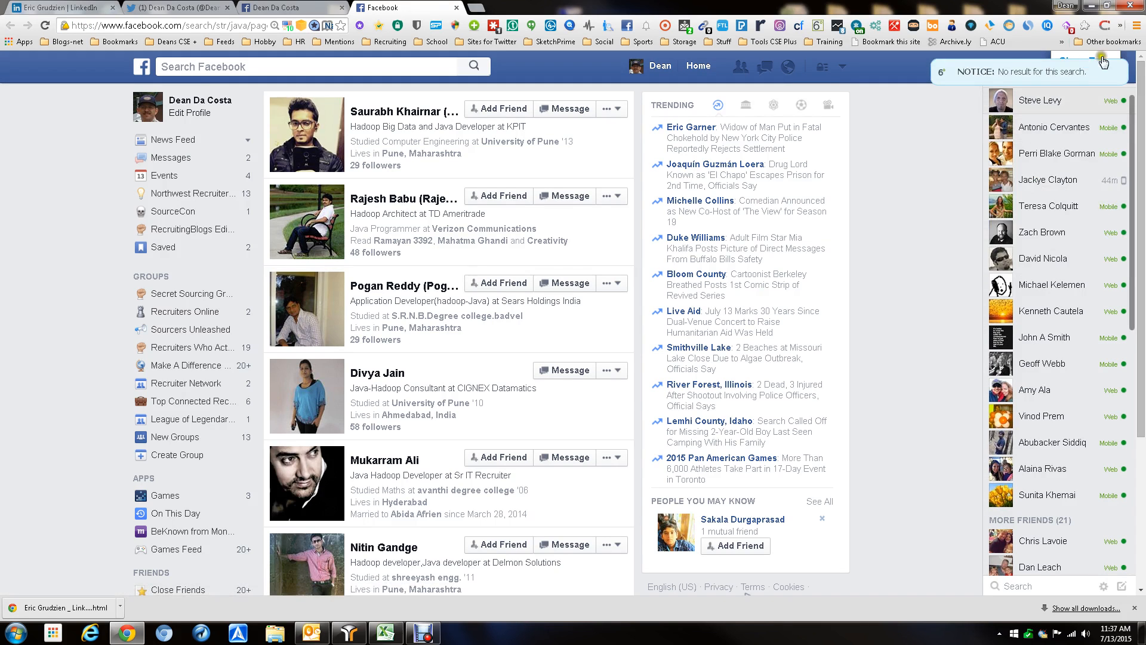
{"action": "left_click", "coordinate": [1080, 63]}
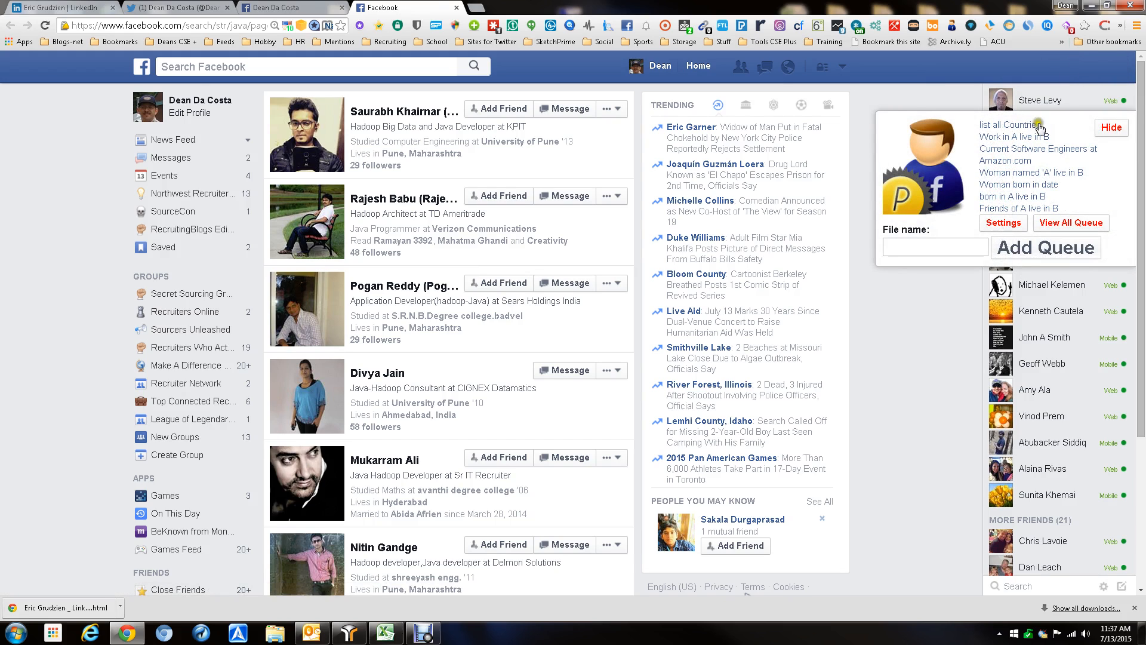
{"action": "left_click", "coordinate": [955, 246]}
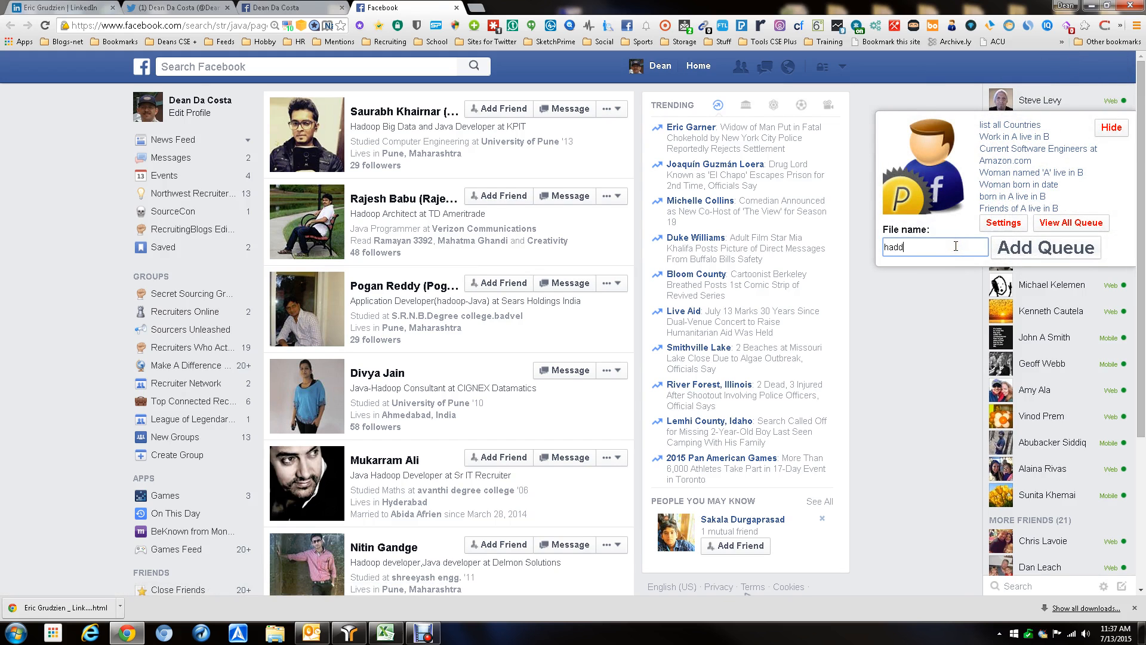
{"action": "left_click", "coordinate": [1049, 253]}
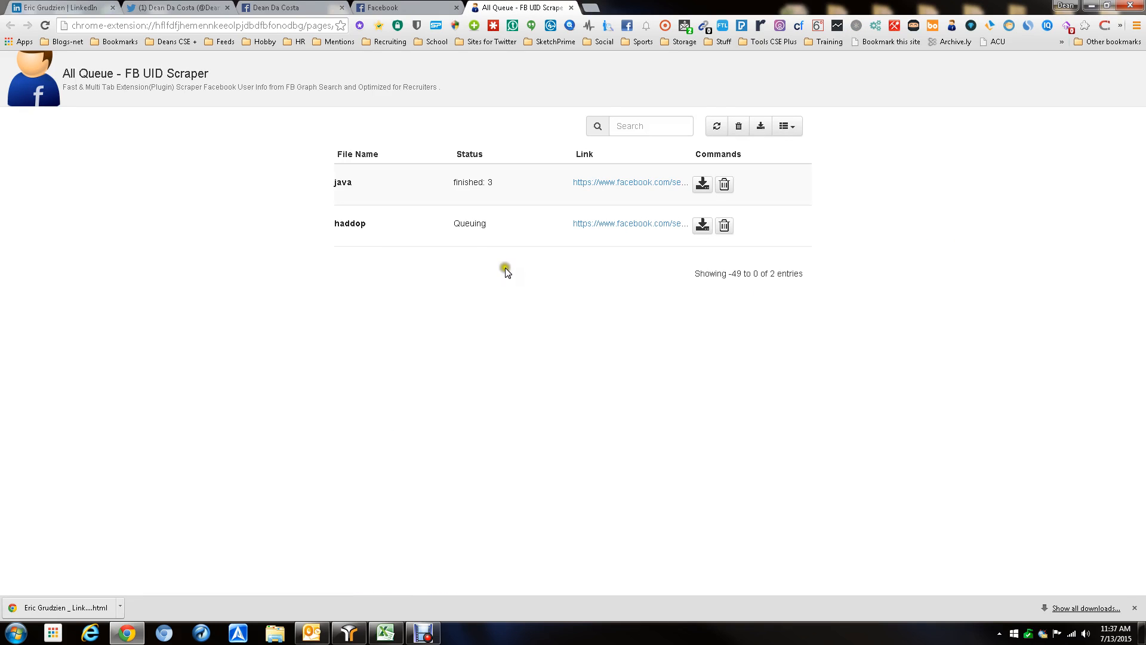
Delete the java entry from the scraping queue and dismiss the queue-finished alert.
{"action": "left_click", "coordinate": [726, 189]}
{"action": "left_click", "coordinate": [592, 98]}
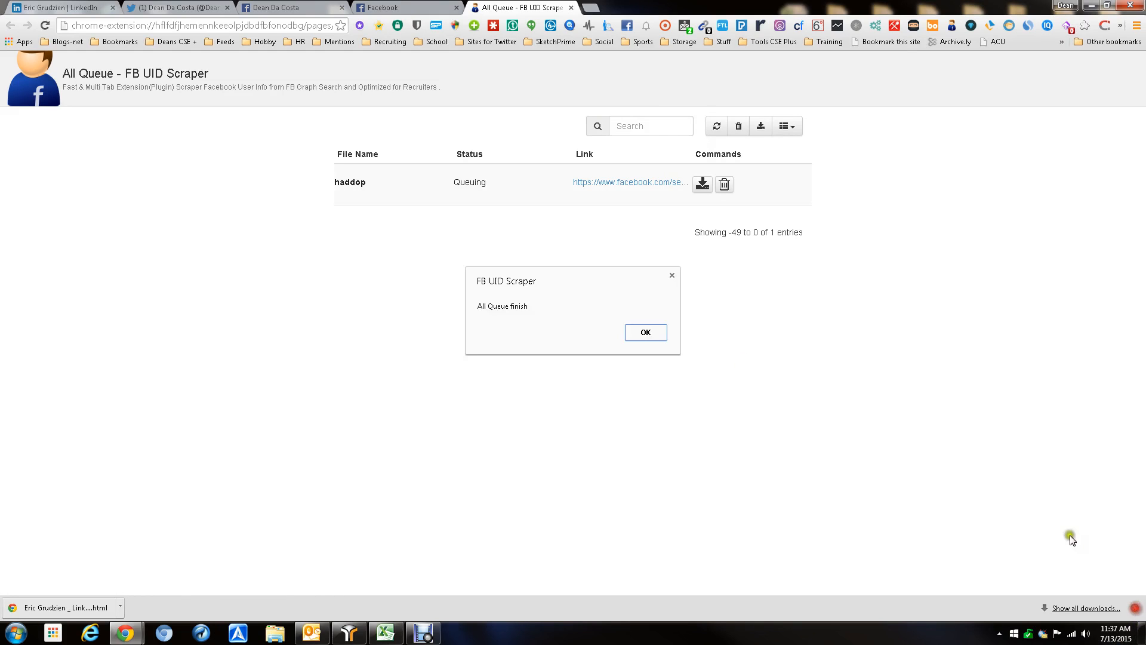
{"action": "left_click", "coordinate": [654, 332]}
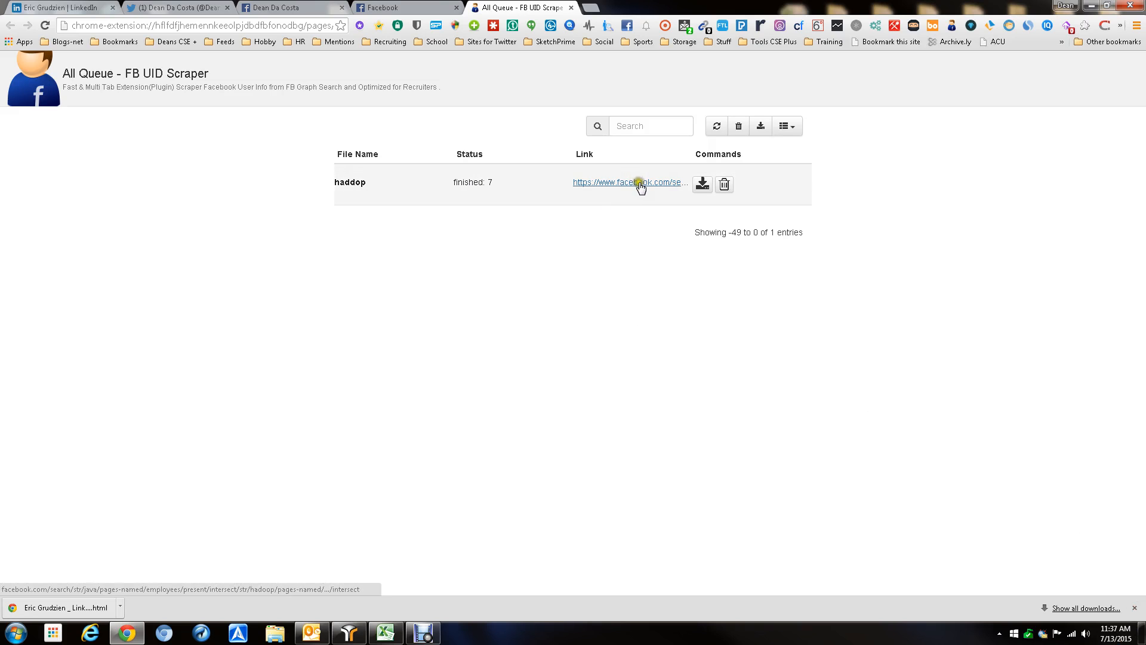
Download the finished haddop queue as a CSV file and open it in Excel.
{"action": "left_click", "coordinate": [705, 187]}
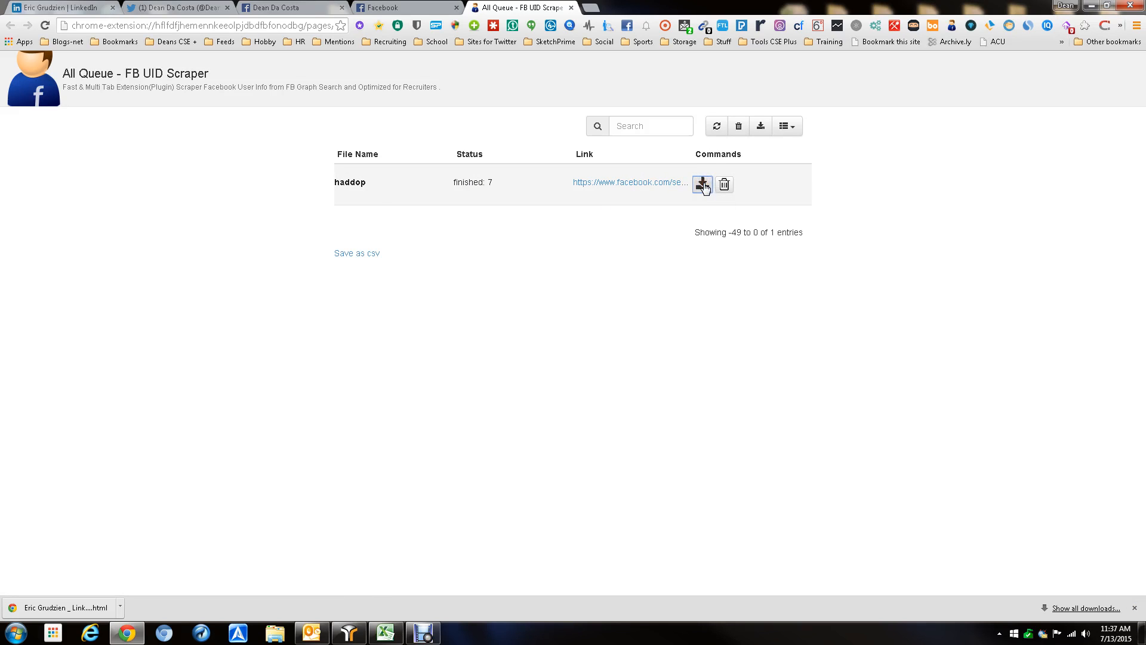
{"action": "left_click", "coordinate": [123, 609]}
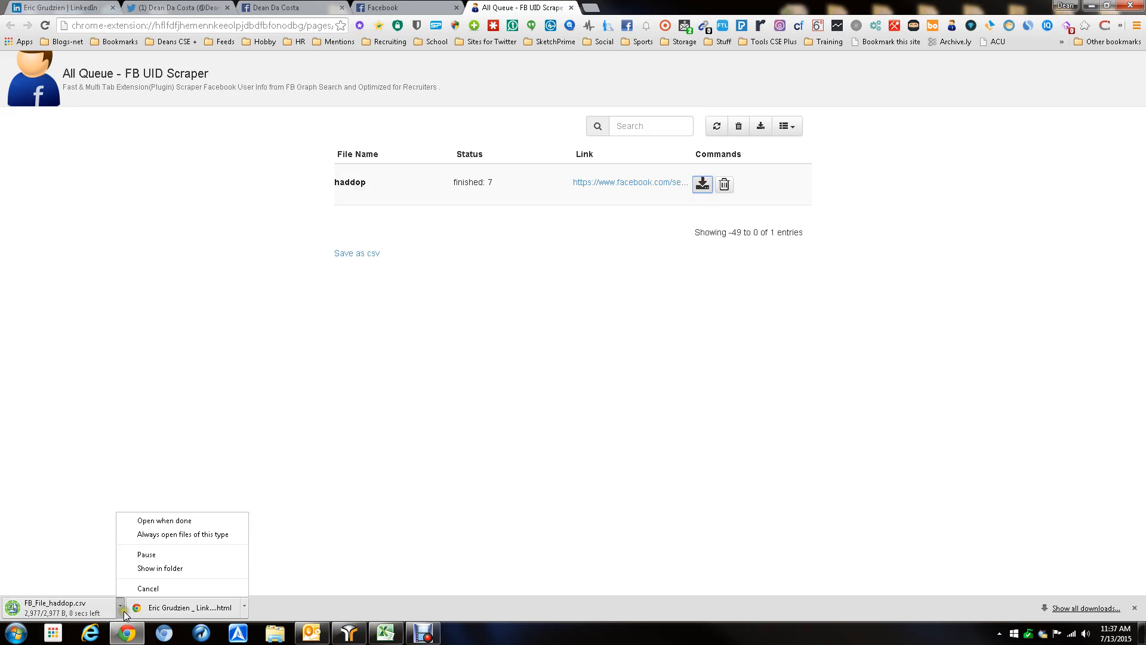
{"action": "left_click", "coordinate": [150, 524]}
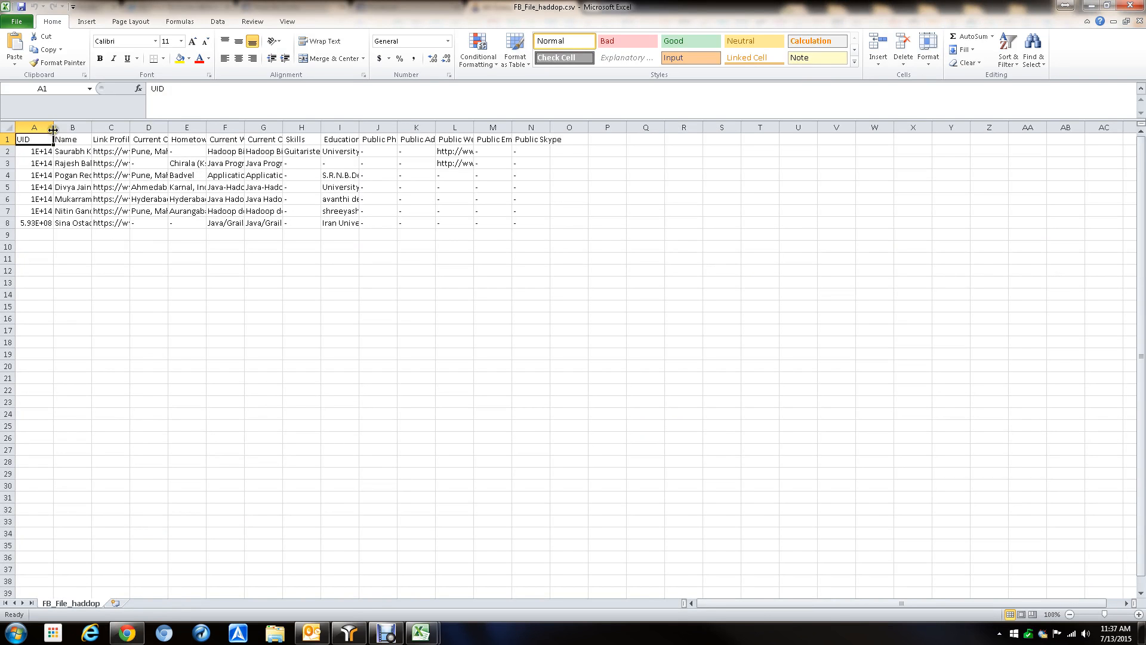
Widen the columns from UID through Hometown and inspect the profile username within the link in cell C2.
{"action": "left_click_drag", "start_coordinate": [54, 128], "coordinate": [607, 149]}
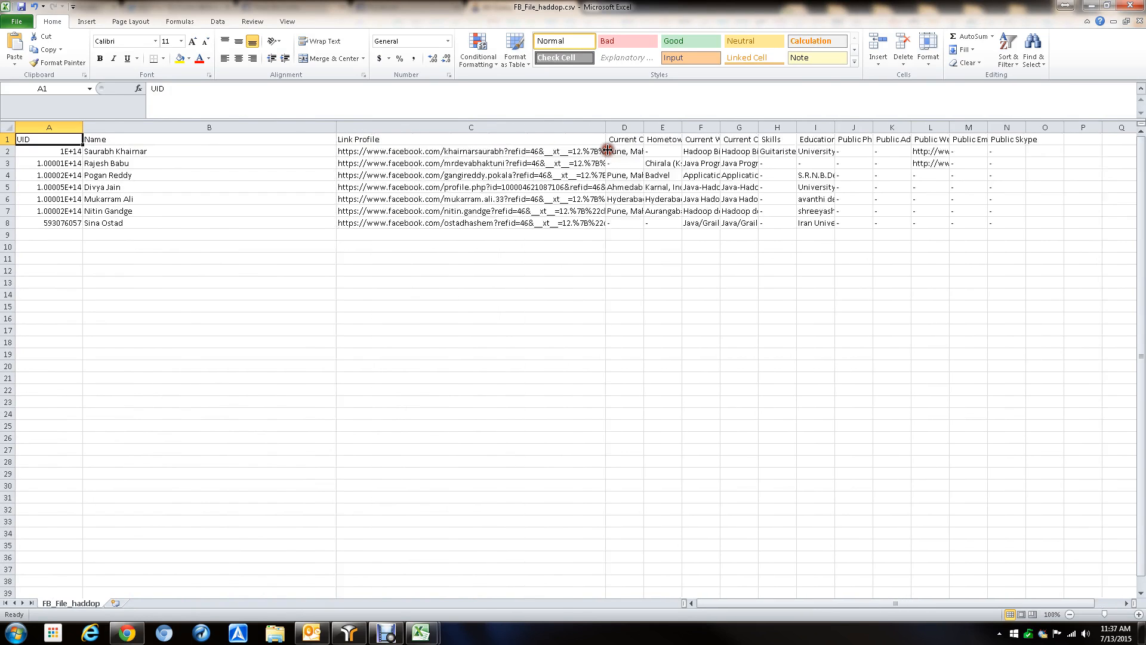
{"action": "left_click", "coordinate": [472, 154]}
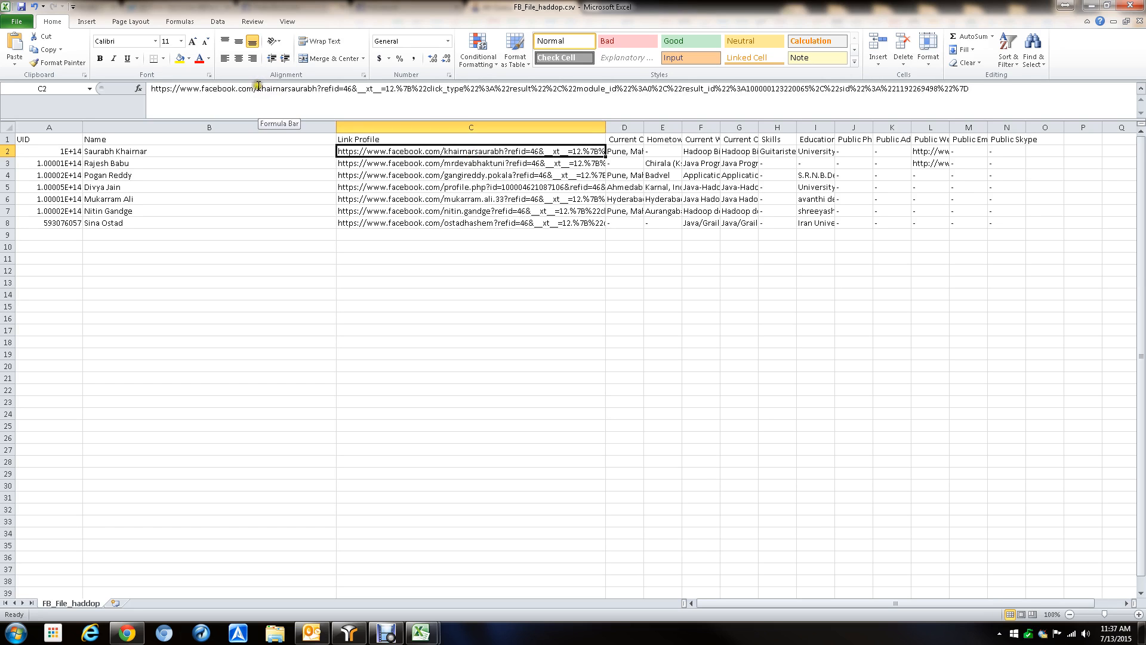
{"action": "left_click_drag", "start_coordinate": [257, 88], "coordinate": [316, 88]}
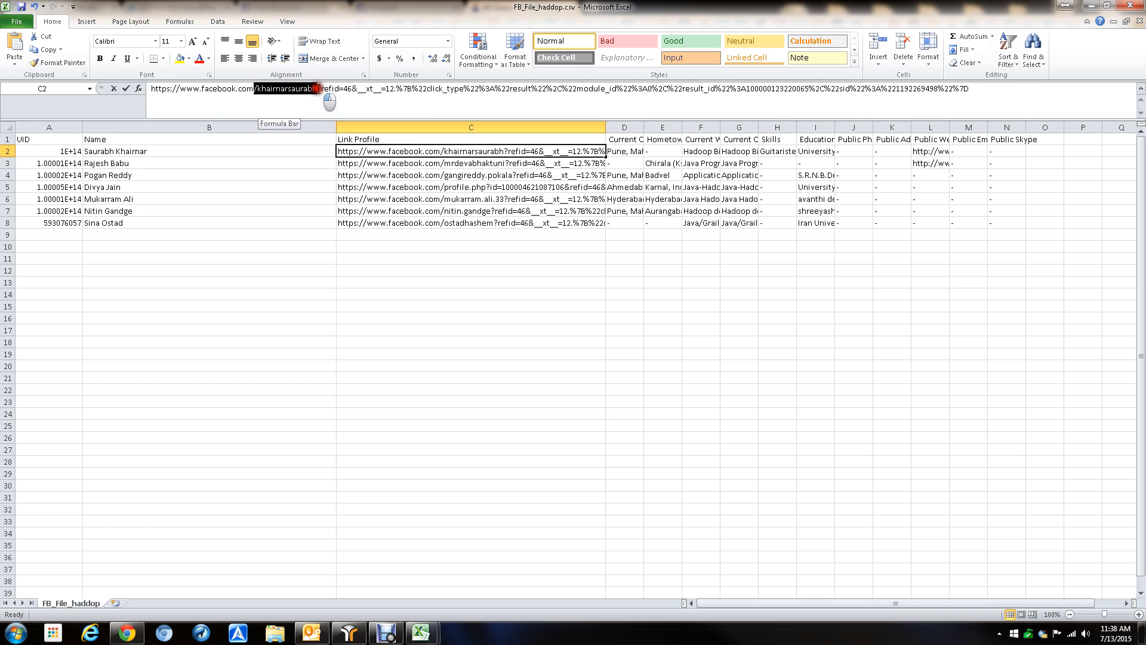
{"action": "left_click", "coordinate": [350, 104]}
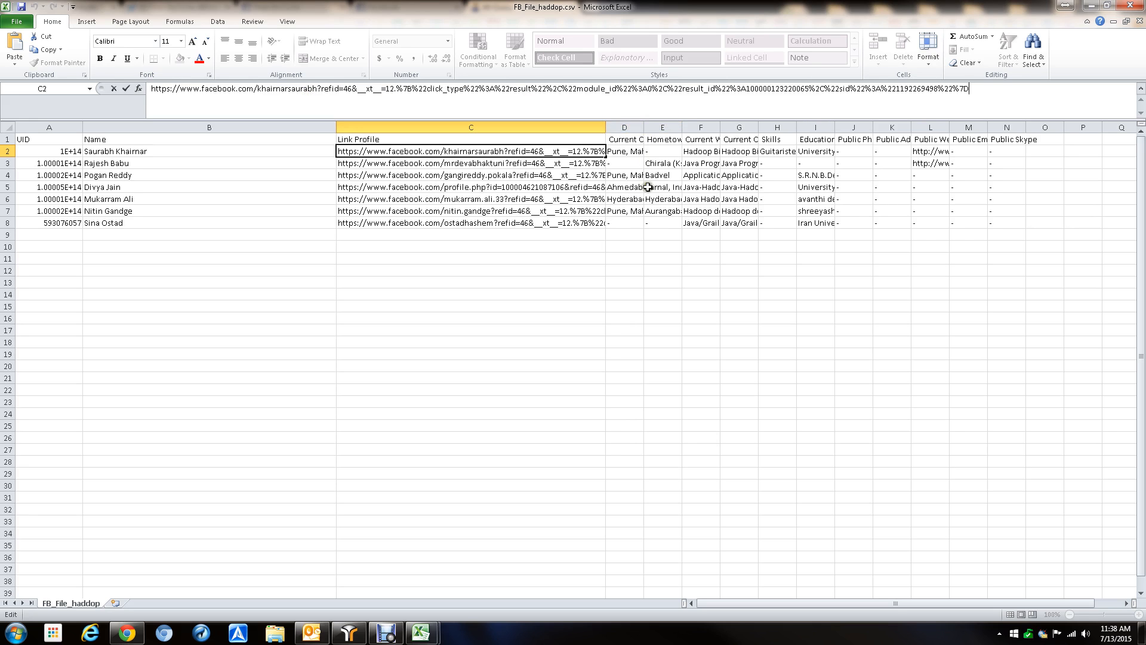
{"action": "left_click", "coordinate": [649, 279]}
{"action": "left_click_drag", "start_coordinate": [644, 127], "coordinate": [874, 128]}
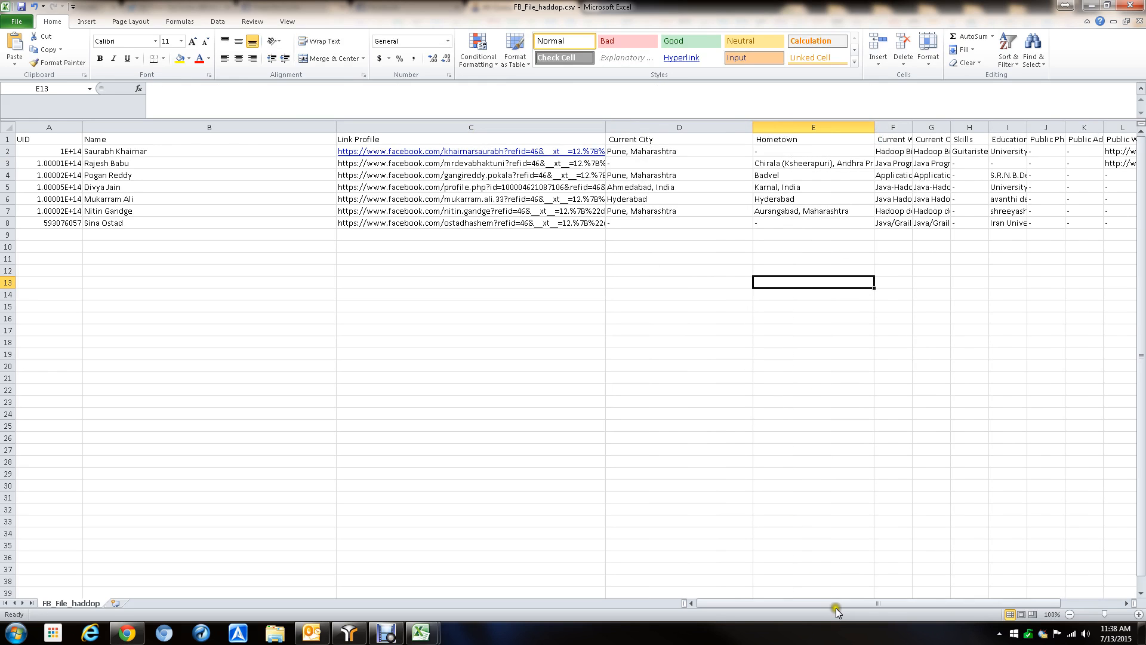
Widen the Current Work, Current Company, Skills and Public Phone columns so their contents are easier to read.
{"action": "left_click_drag", "start_coordinate": [838, 601], "coordinate": [934, 603]}
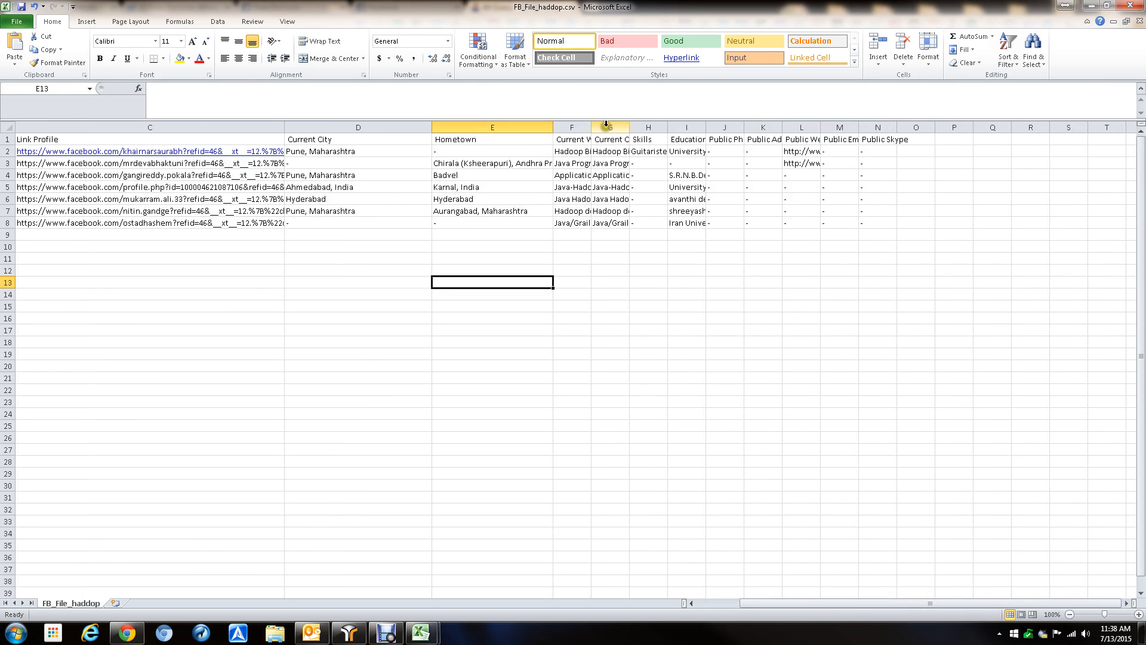
{"action": "left_click_drag", "start_coordinate": [591, 127], "coordinate": [962, 127]}
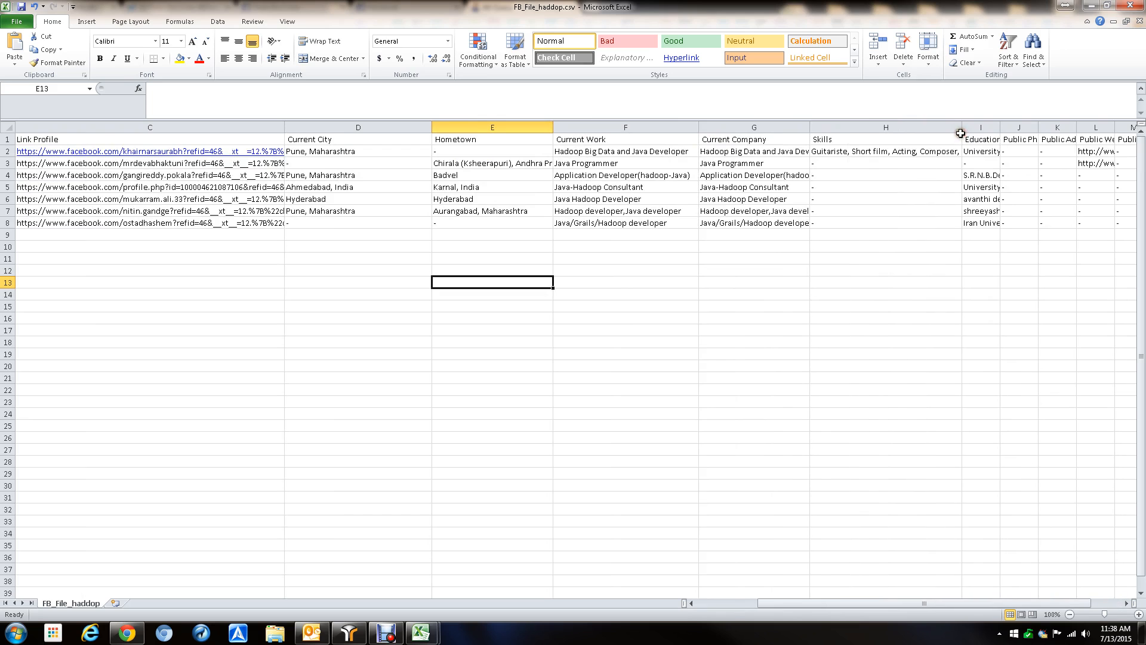
{"action": "left_click_drag", "start_coordinate": [928, 603], "coordinate": [1009, 598]}
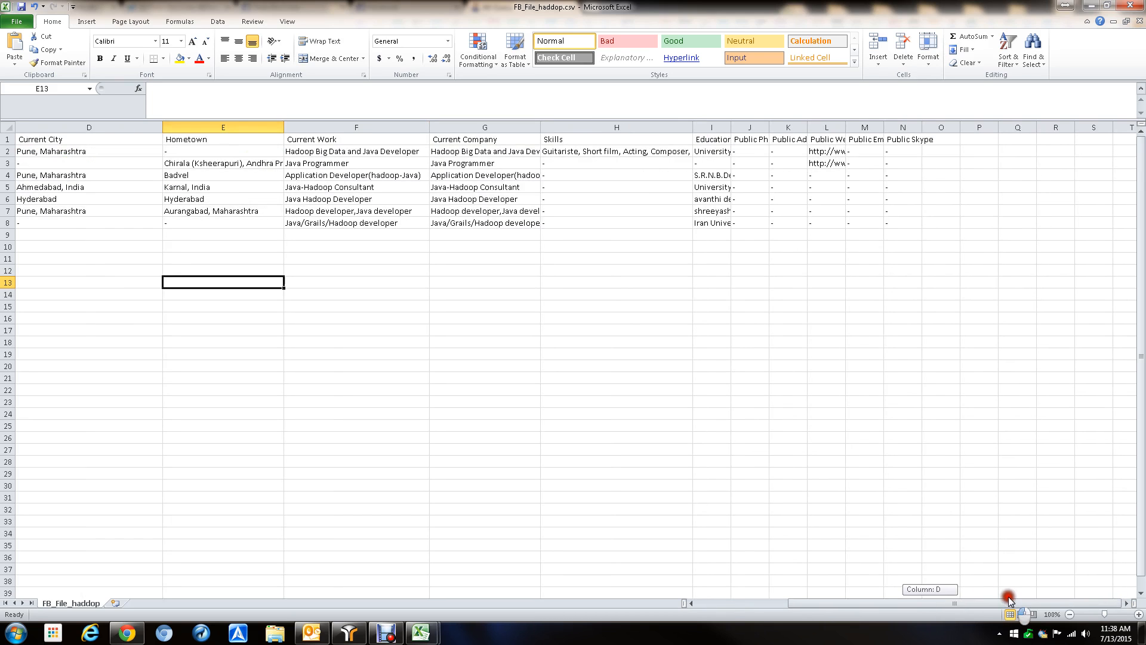
{"action": "left_click_drag", "start_coordinate": [769, 127], "coordinate": [831, 130]}
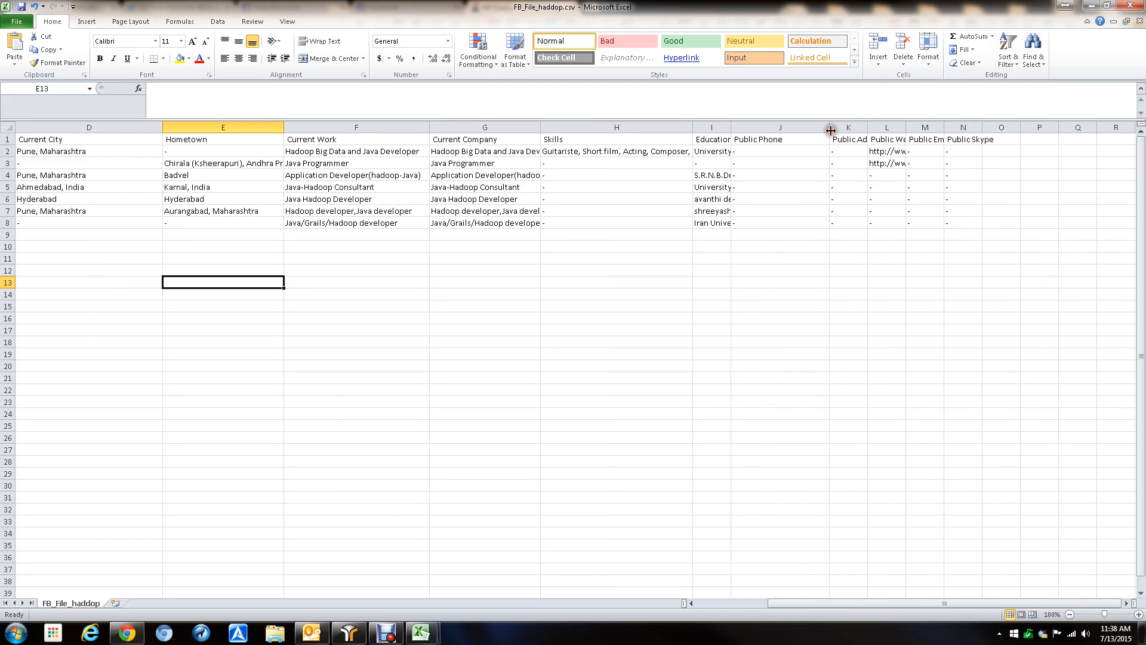
Widen the Public Website column until the full web addresses in rows 2 and 3 fit.
{"action": "left_click_drag", "start_coordinate": [905, 126], "coordinate": [1050, 127]}
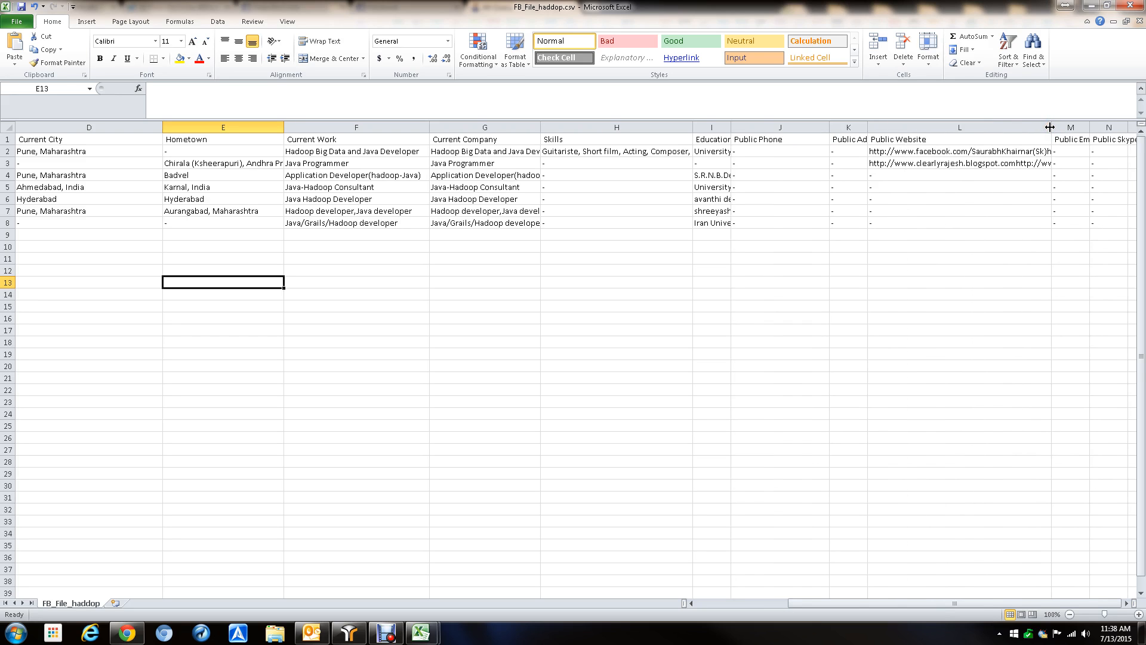
{"action": "left_click_drag", "start_coordinate": [1050, 127], "coordinate": [1114, 127]}
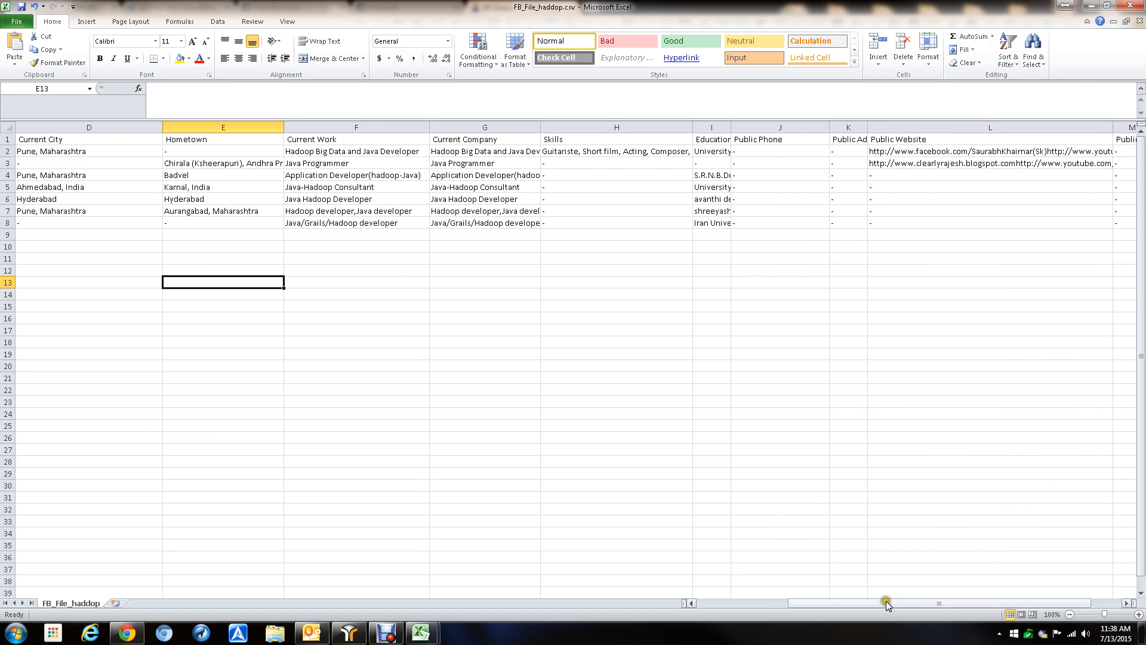
{"action": "left_click_drag", "start_coordinate": [887, 604], "coordinate": [1040, 576]}
{"action": "left_click_drag", "start_coordinate": [965, 127], "coordinate": [1135, 134]}
{"action": "left_click_drag", "start_coordinate": [965, 129], "coordinate": [1102, 129]}
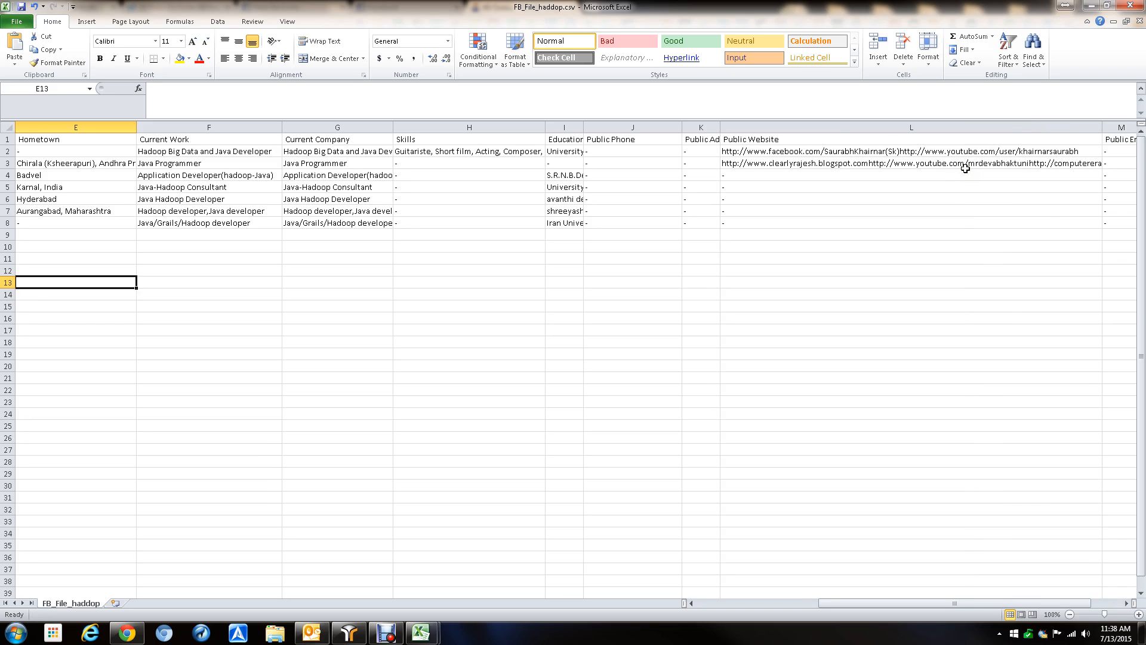
{"action": "left_click_drag", "start_coordinate": [935, 603], "coordinate": [1048, 605]}
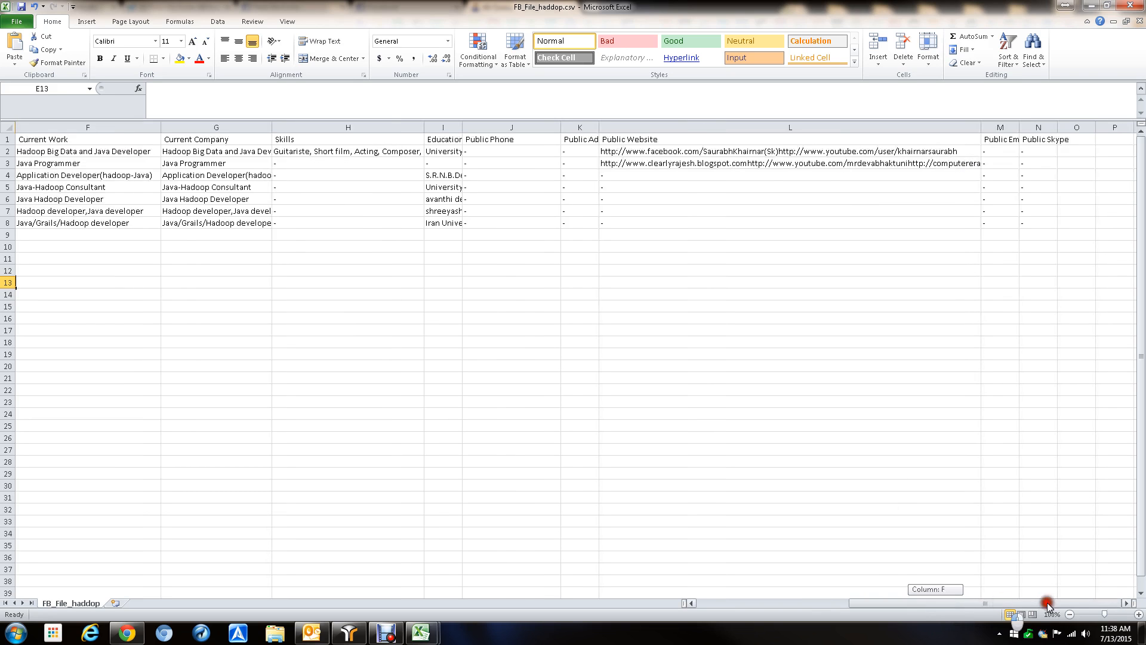
{"action": "left_click_drag", "start_coordinate": [982, 127], "coordinate": [1119, 127]}
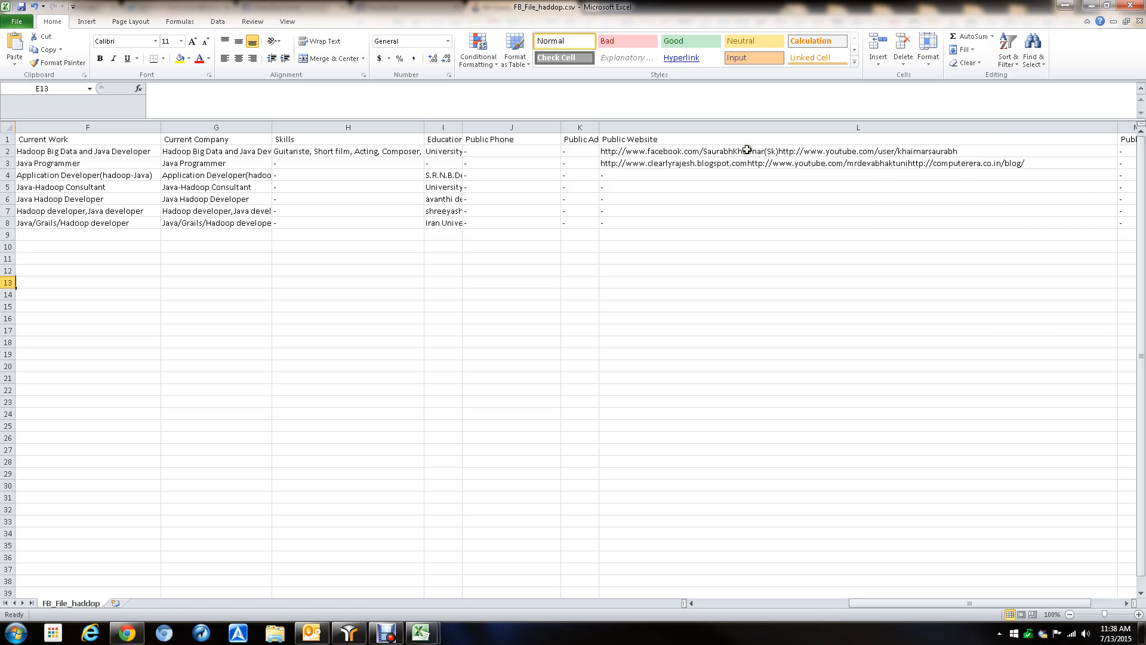
Review the exported profile data across all columns from UID through Public Skype, including the profile link in cell C2.
{"action": "left_click", "coordinate": [868, 604]}
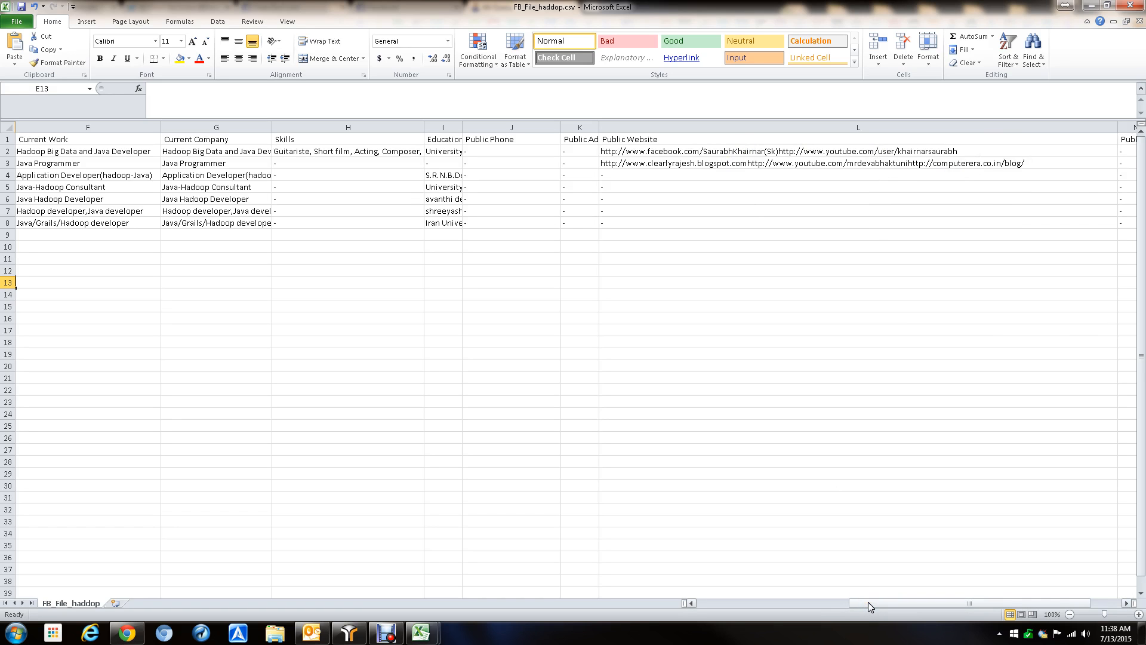
{"action": "left_click_drag", "start_coordinate": [868, 604], "coordinate": [686, 597]}
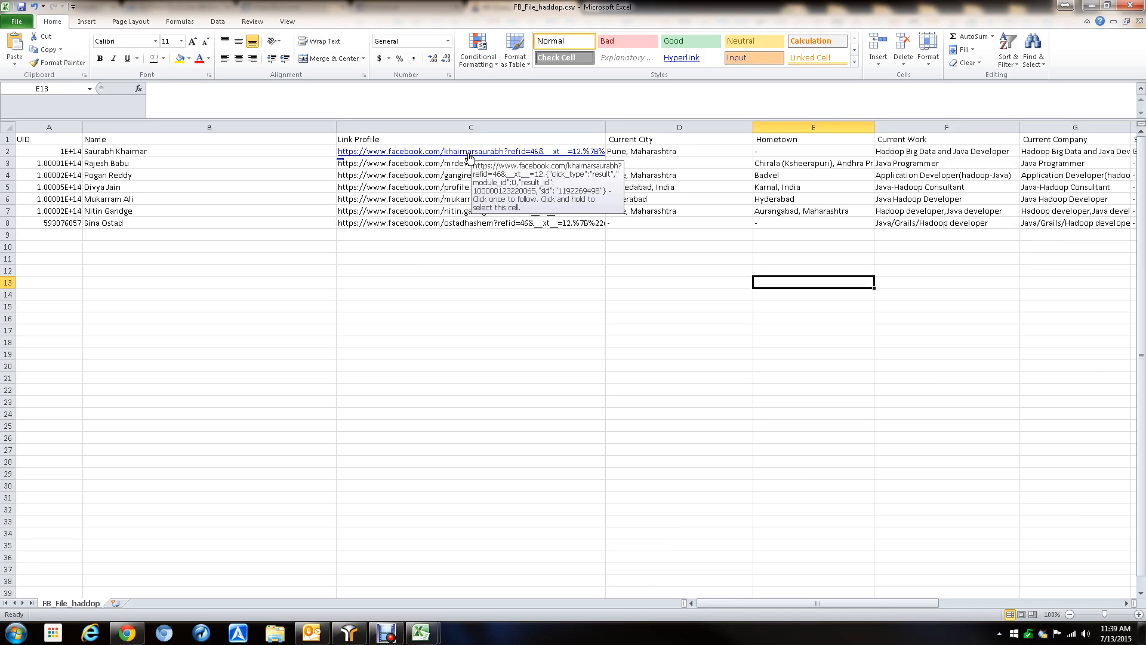
{"action": "left_click_drag", "start_coordinate": [928, 600], "coordinate": [1110, 600]}
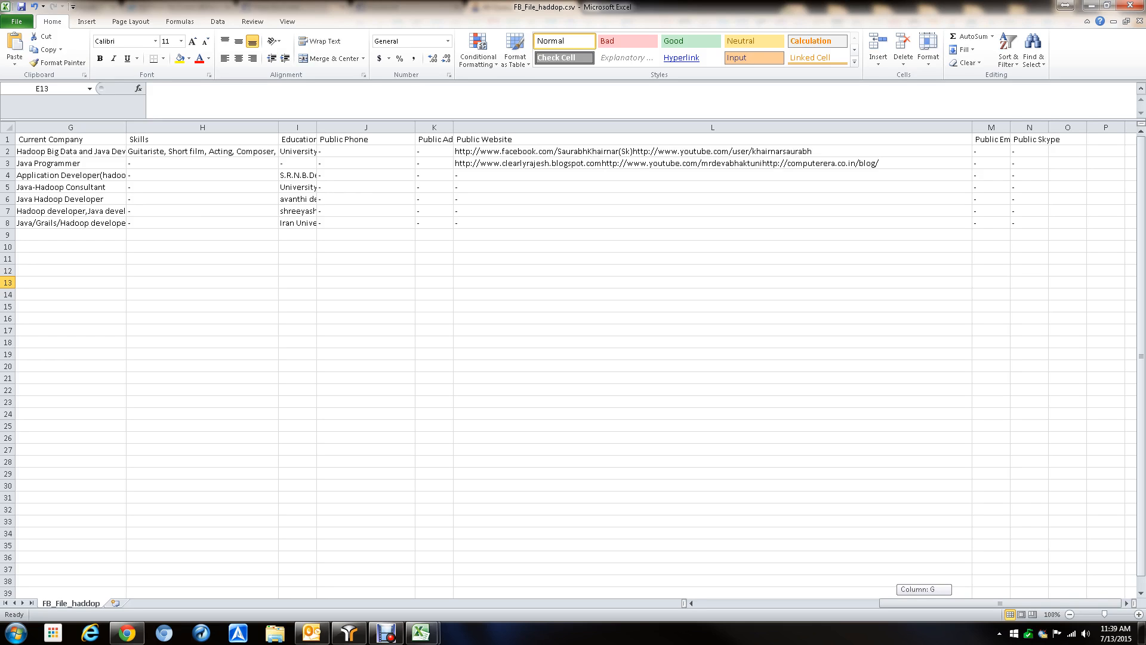
{"action": "left_click_drag", "start_coordinate": [1111, 600], "coordinate": [1058, 597]}
{"action": "left_click_drag", "start_coordinate": [1058, 599], "coordinate": [791, 597]}
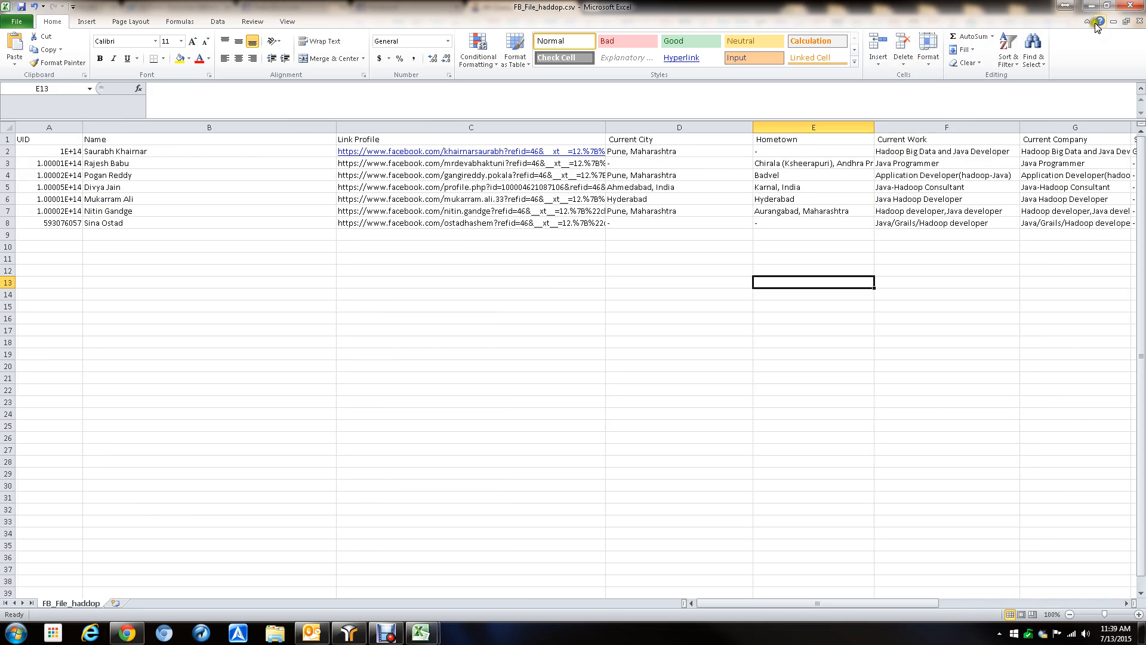
Switch from Excel back to Chrome and close the All Queue page of FB UID Scraper.
{"action": "left_click", "coordinate": [1089, 7]}
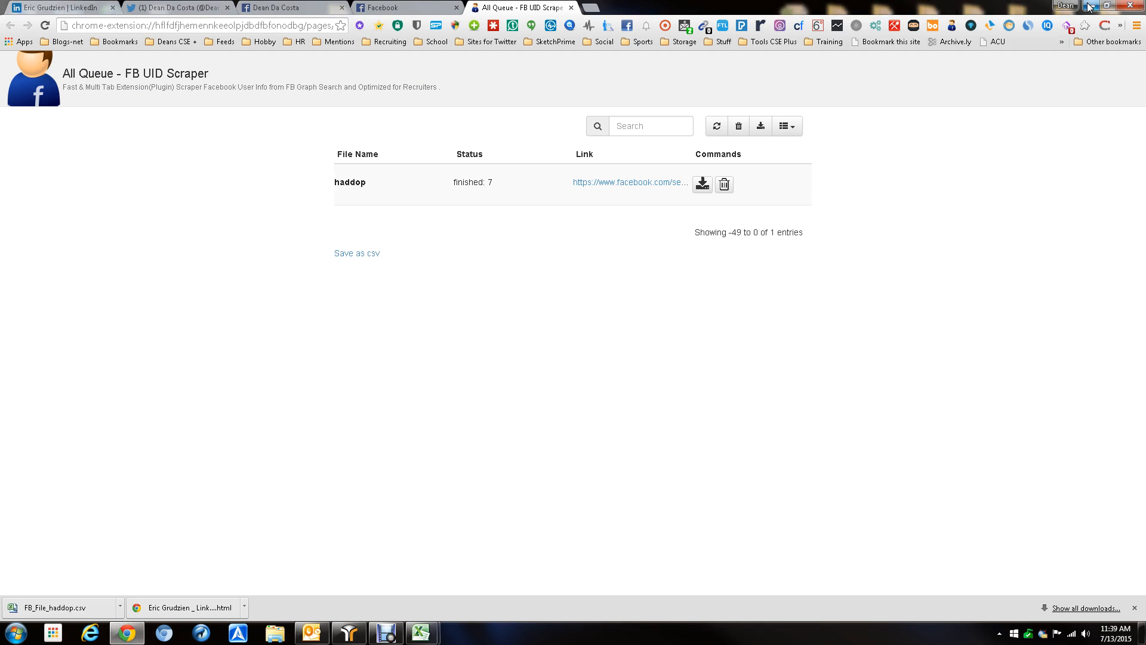
{"action": "left_click", "coordinate": [571, 7]}
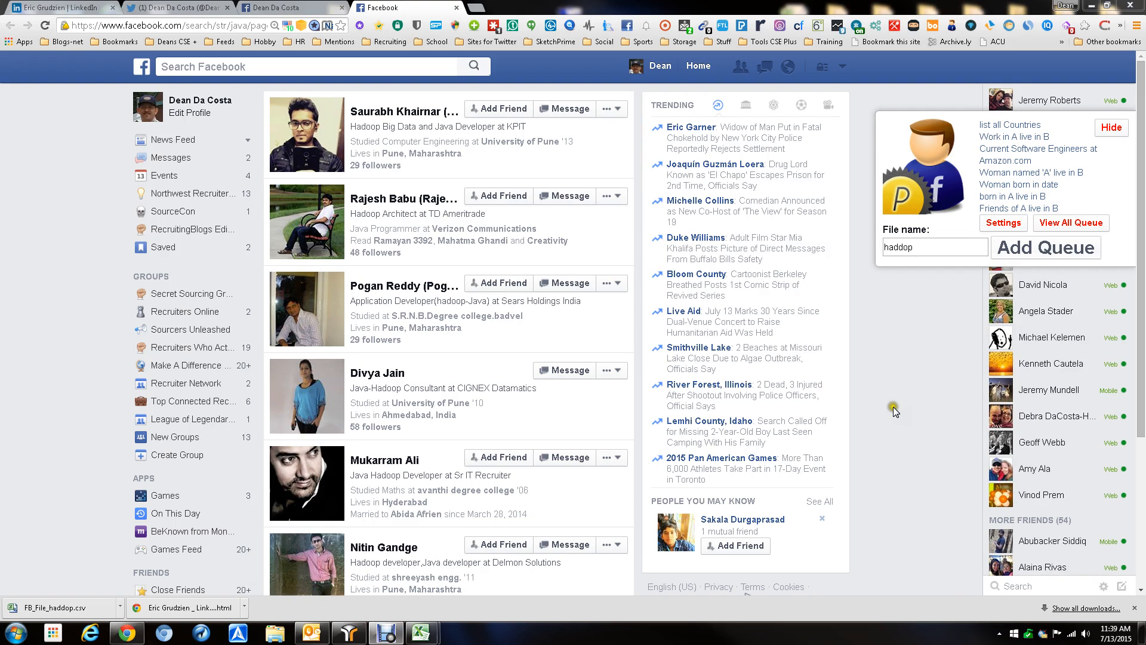
Bring up FB_File_haddop.csv in Excel for another look, and return to the Facebook search results in Chrome.
{"action": "mouse_move", "coordinate": [419, 640]}
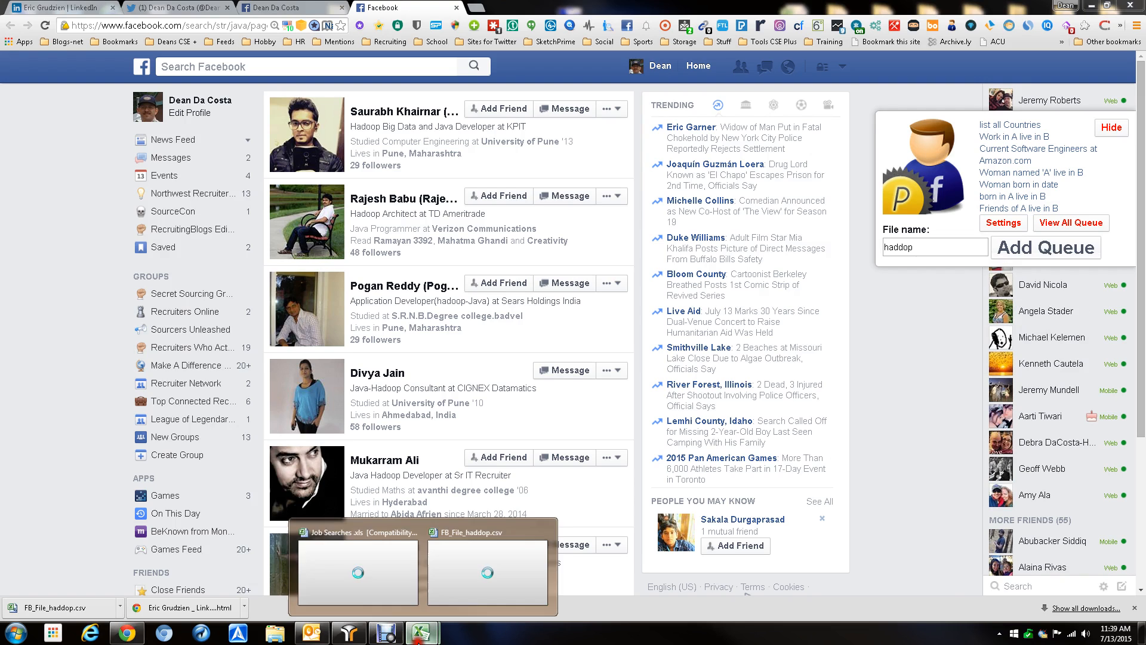
{"action": "left_click", "coordinate": [512, 581]}
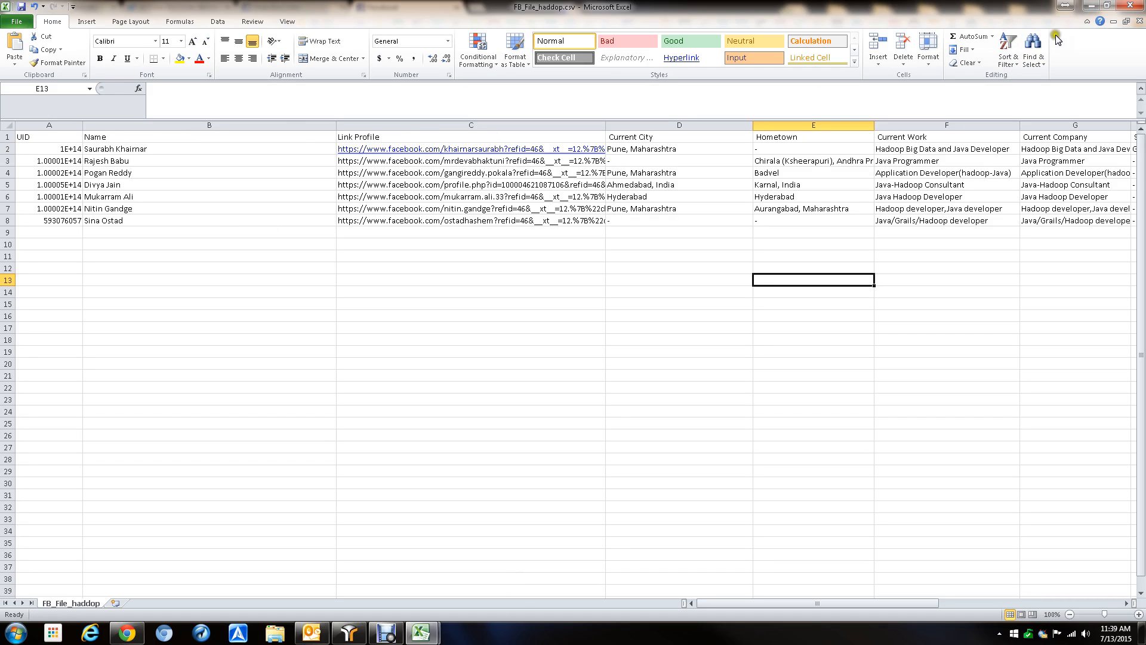
{"action": "left_click", "coordinate": [1099, 6]}
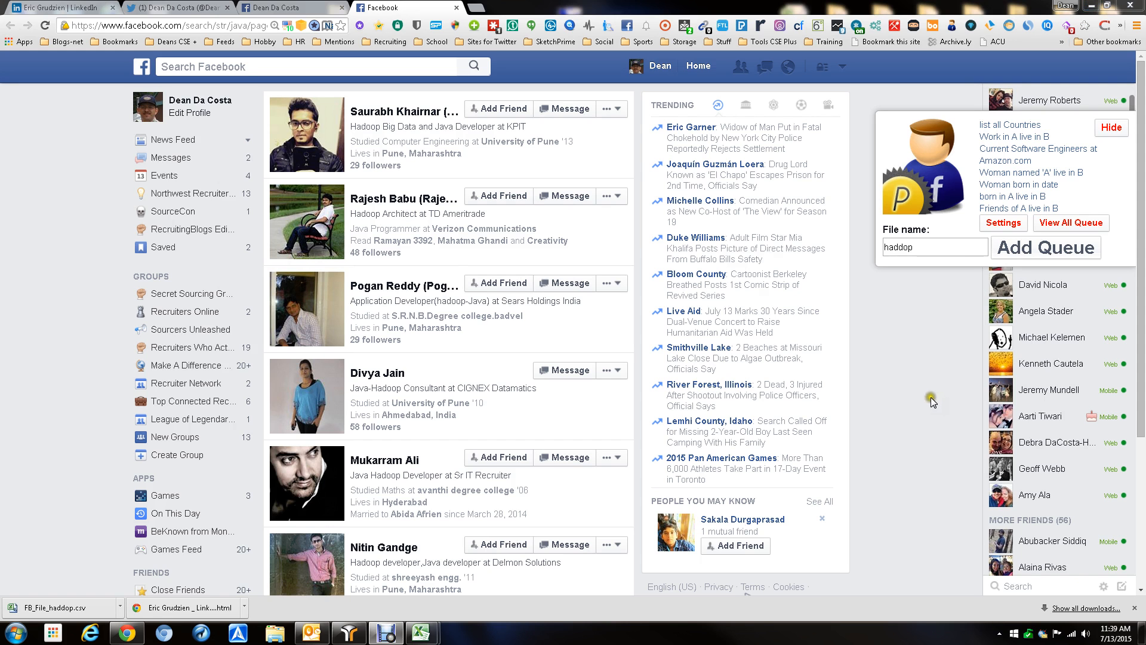